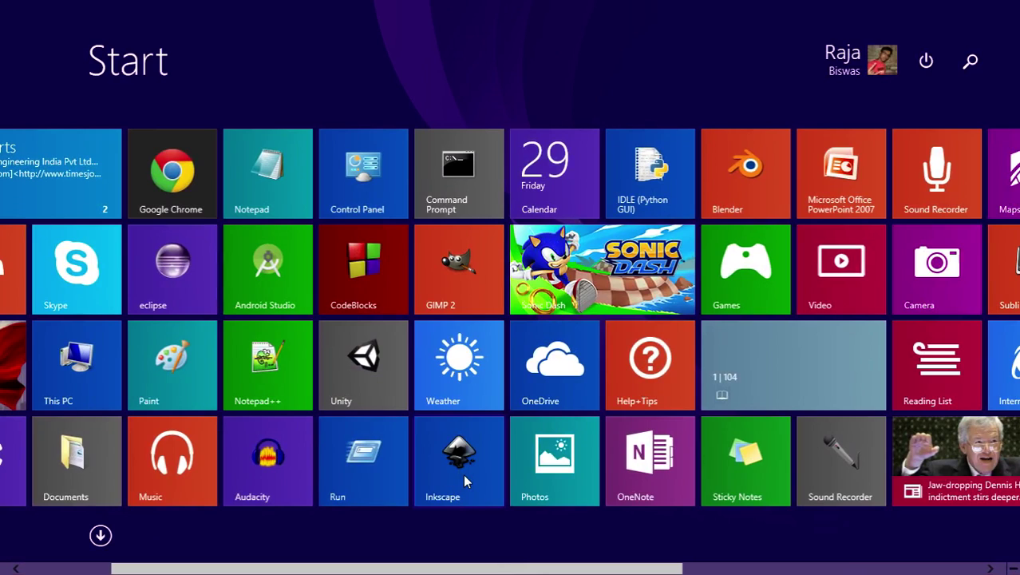
# Step: Launch Inkscape from its Start screen tile, opening a blank New document 1
pyautogui.click(464, 479)
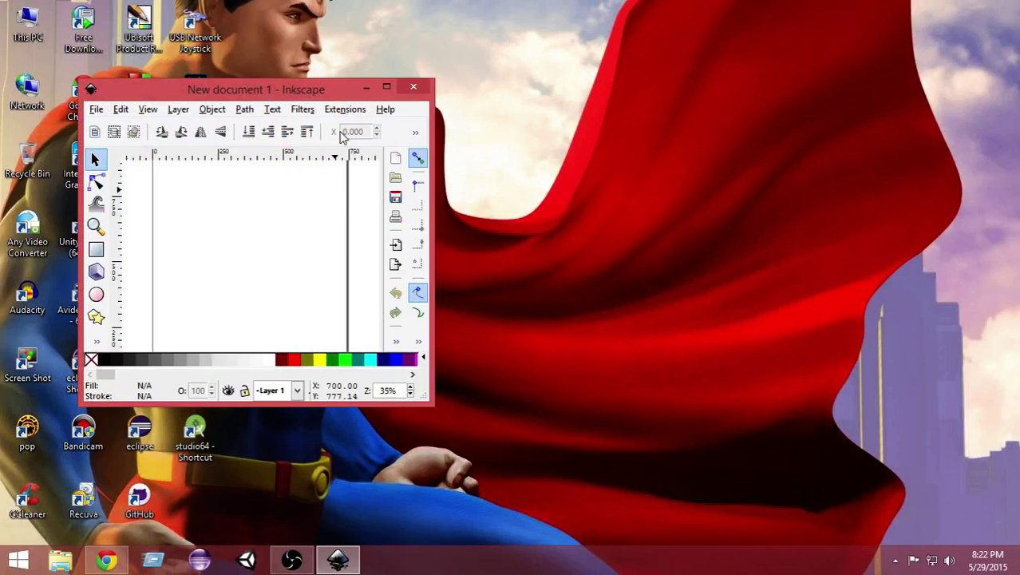
# Step: Maximize Inkscape and browse File Explorer through Pictures to the Documents folder
pyautogui.click(385, 87)
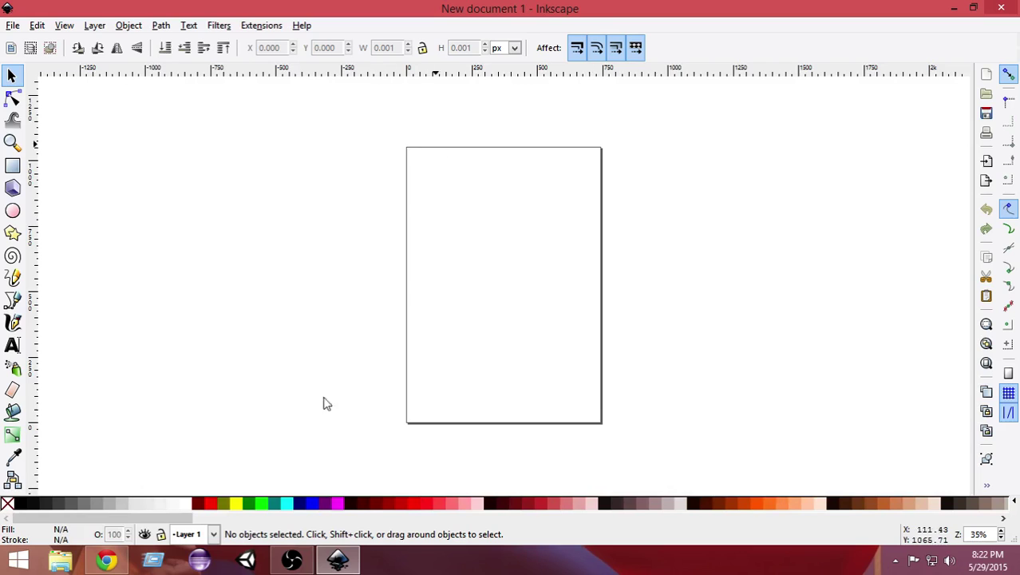
pyautogui.click(60, 560)
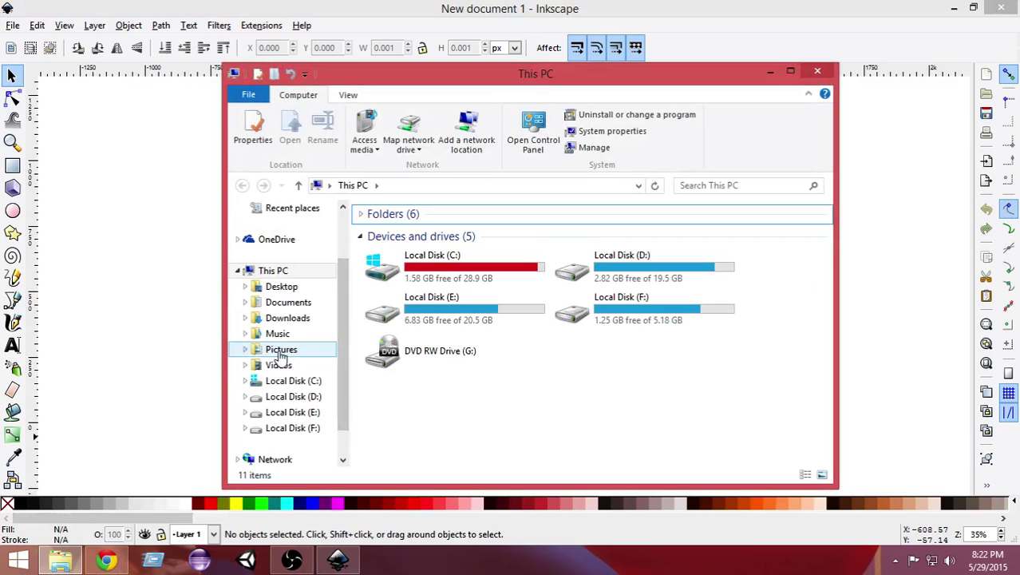
pyautogui.click(287, 349)
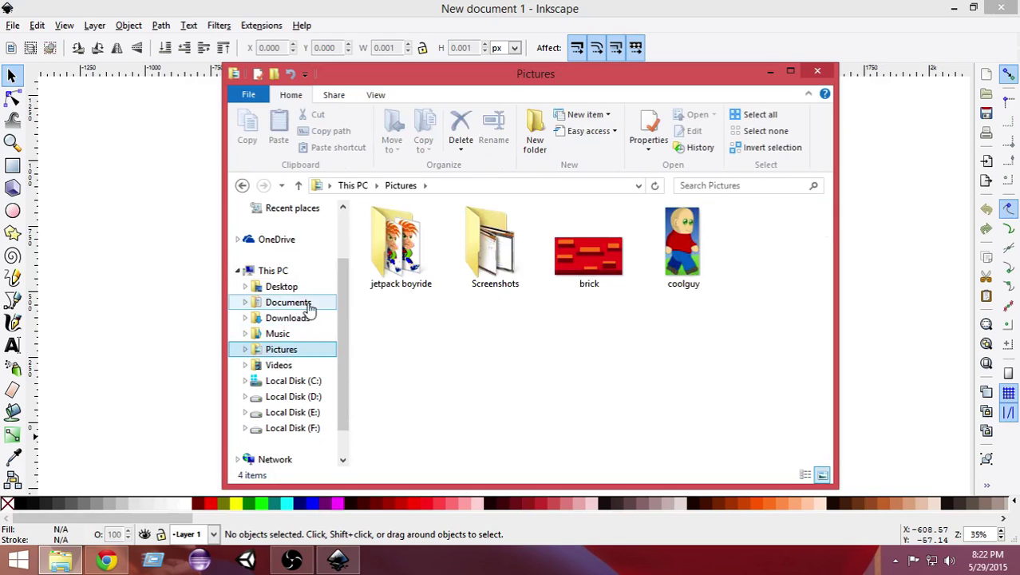
pyautogui.click(307, 304)
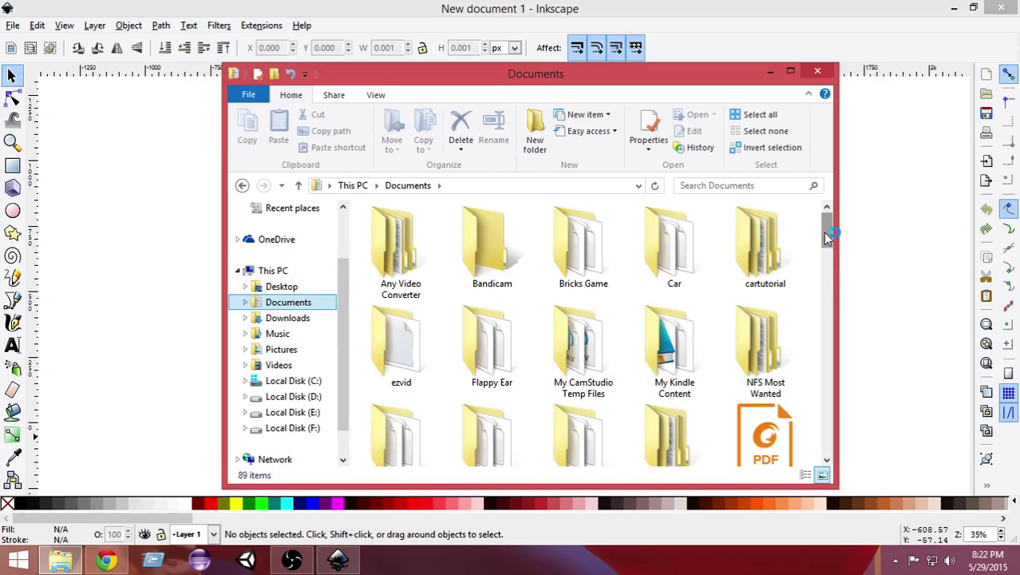
# Step: Open the icon512 image from Documents in Windows Photo Viewer
pyautogui.moveTo(823, 232); pyautogui.dragTo(826, 274)
pyautogui.scroll(-2, 765, 285)
pyautogui.click(764, 284)
pyautogui.scroll(-1, 763, 319)
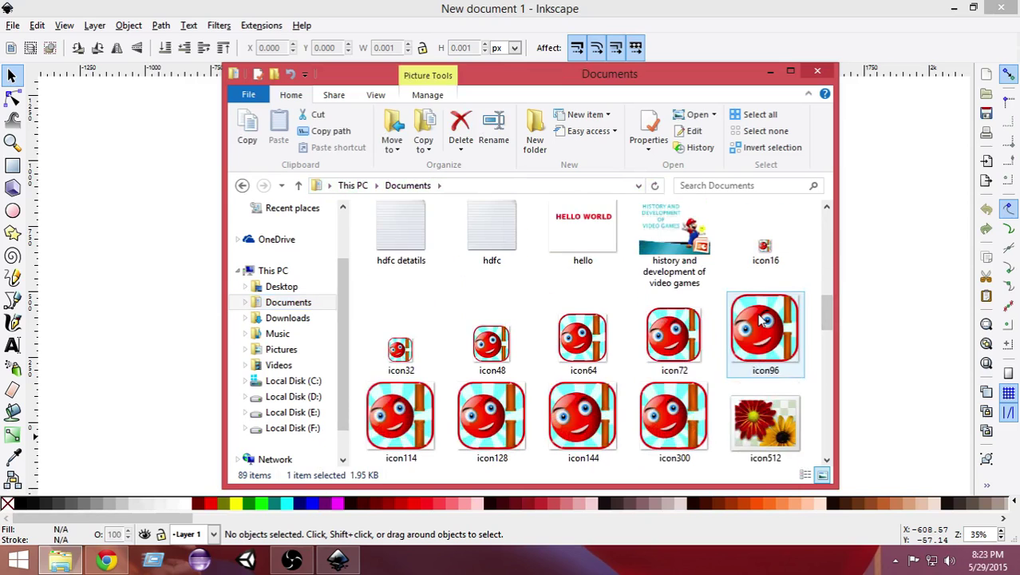
pyautogui.scroll(-1, 778, 430)
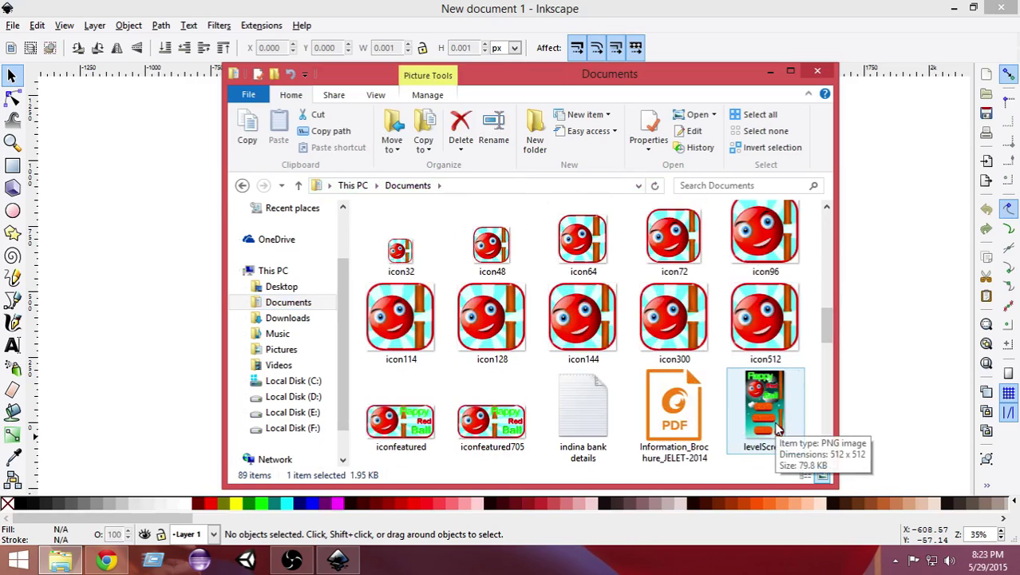
pyautogui.doubleClick(753, 356)
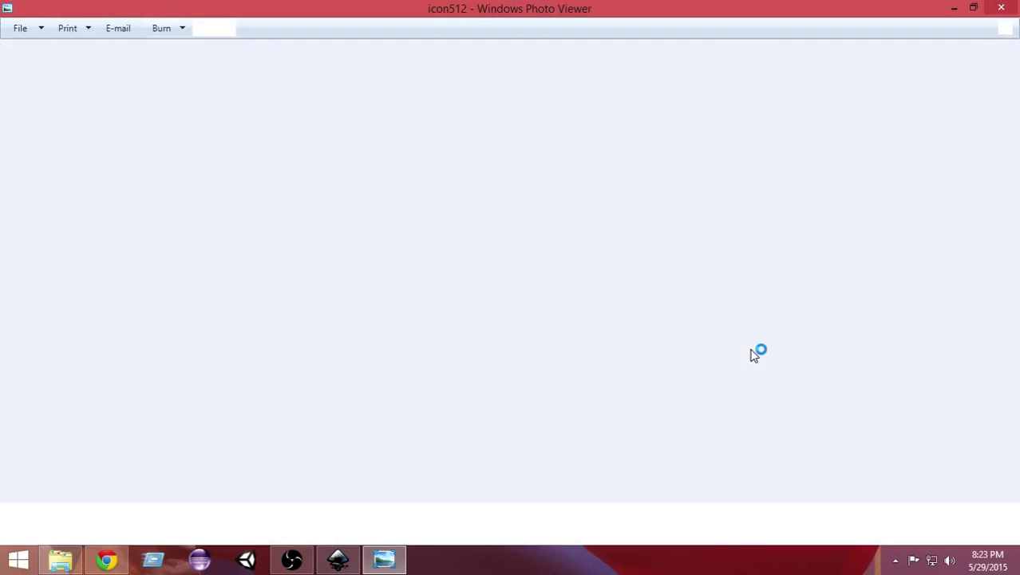
pyautogui.scroll(1, 675, 426)
pyautogui.scroll(1, 729, 328)
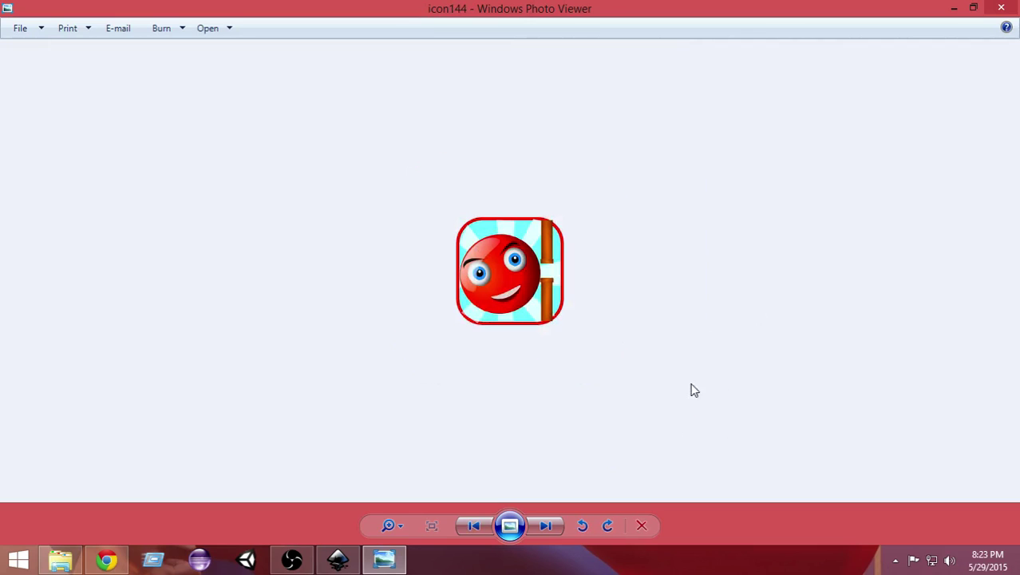
pyautogui.scroll(-2, 660, 387)
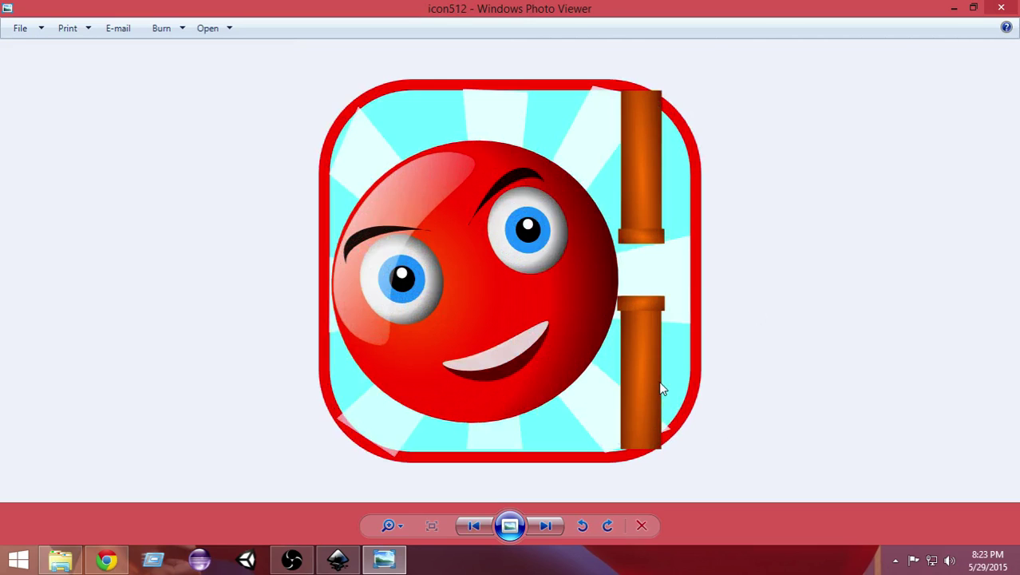
pyautogui.scroll(1, 607, 359)
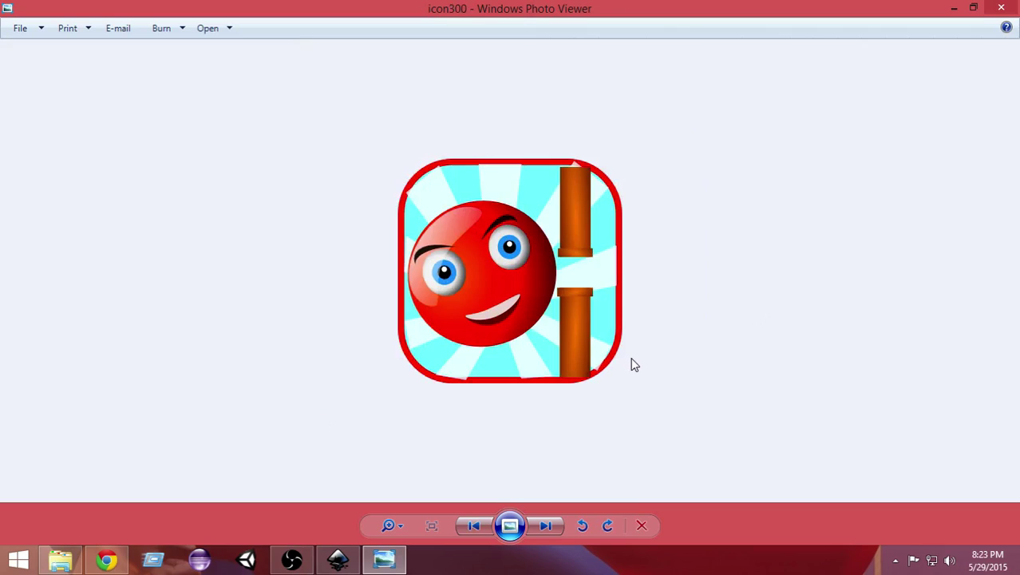
pyautogui.scroll(1, 634, 365)
pyautogui.scroll(-1, 635, 366)
pyautogui.click(1013, 7)
pyautogui.click(674, 307)
pyautogui.scroll(-2, 675, 320)
pyautogui.click(684, 340)
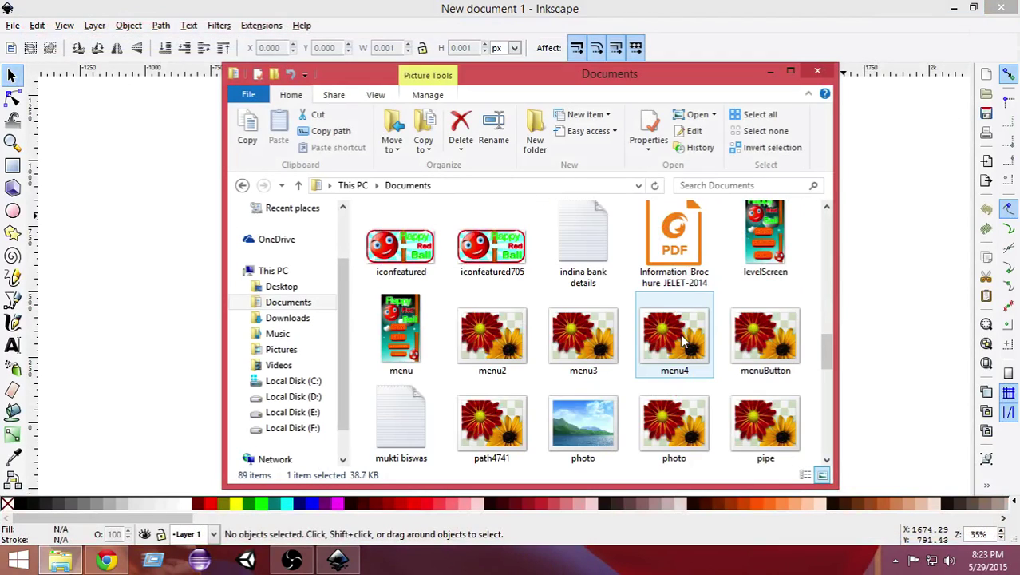
pyautogui.scroll(-1, 684, 340)
pyautogui.scroll(-2, 685, 342)
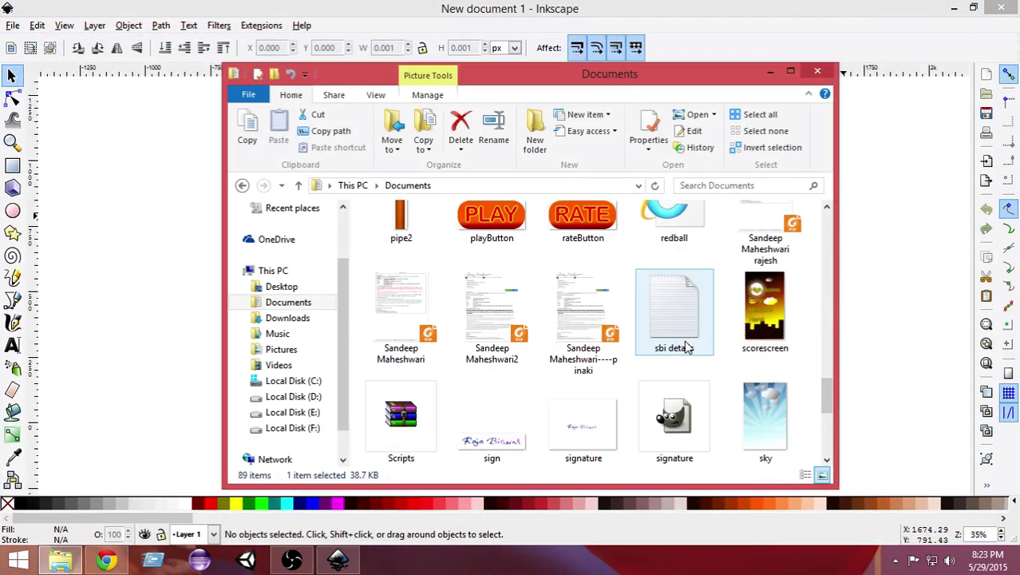
pyautogui.scroll(2, 686, 345)
pyautogui.scroll(12, 687, 345)
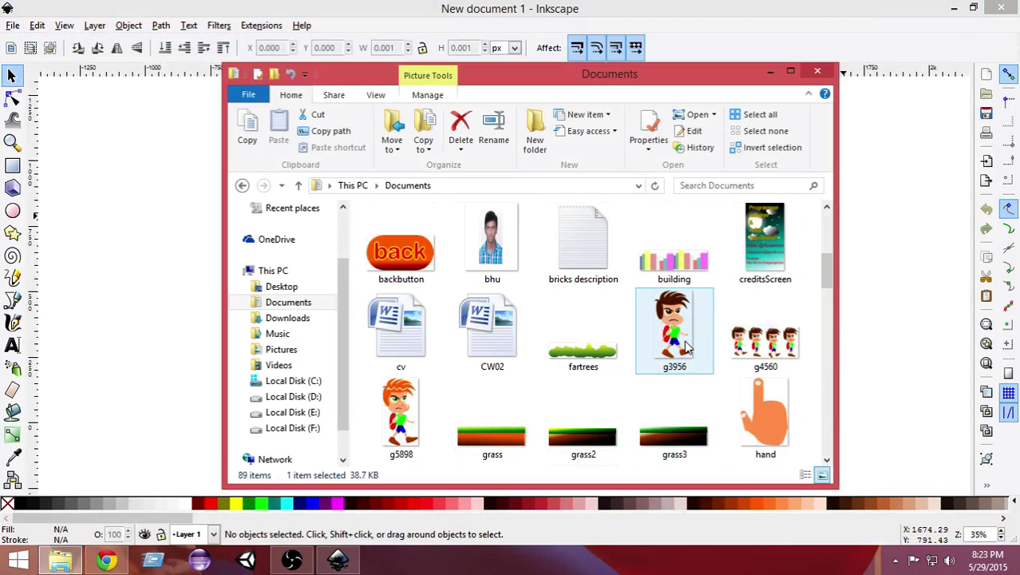
pyautogui.scroll(-4, 687, 345)
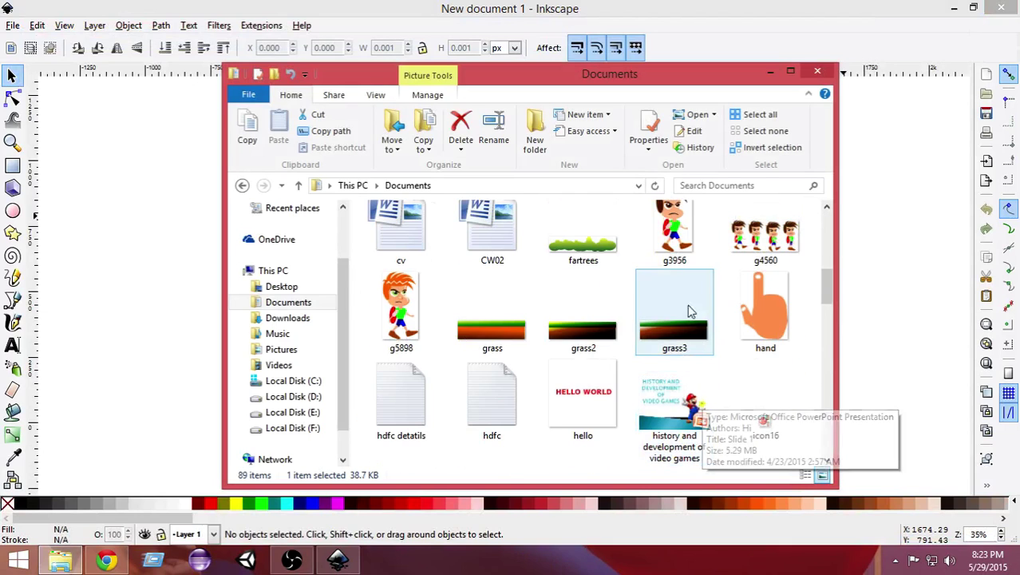
pyautogui.click(674, 263)
pyautogui.doubleClick(677, 269)
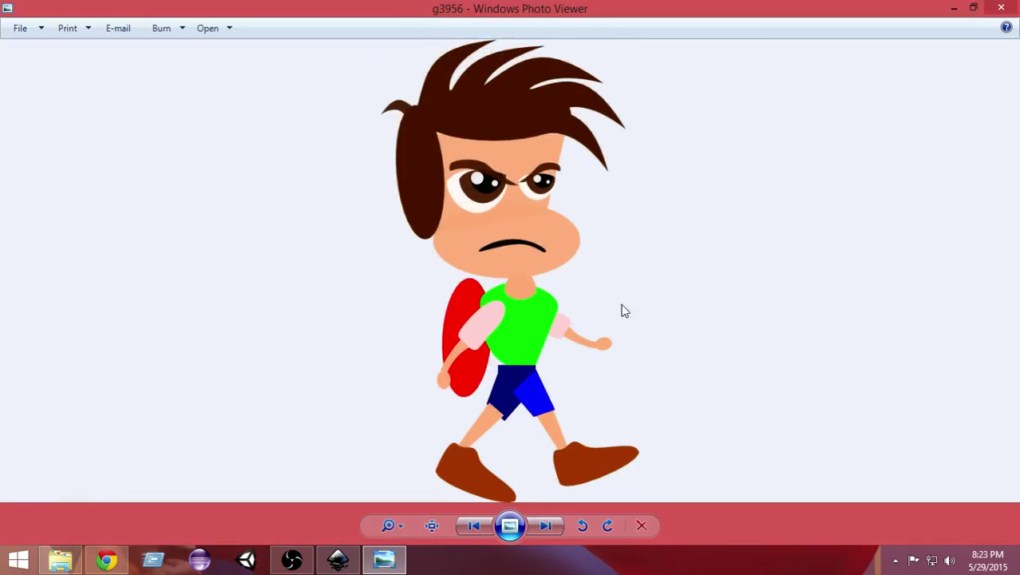
pyautogui.click(1001, 10)
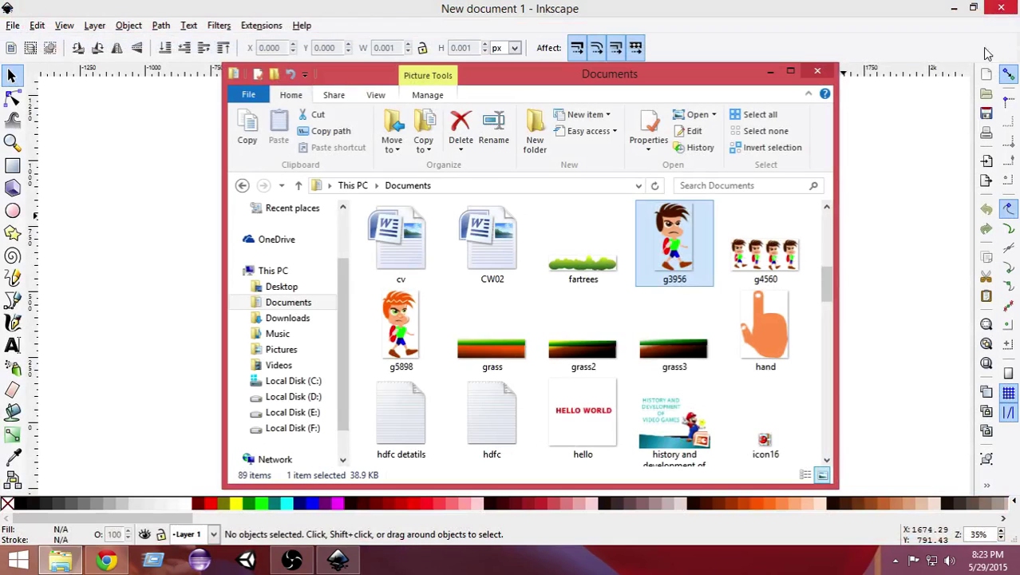
pyautogui.doubleClick(431, 328)
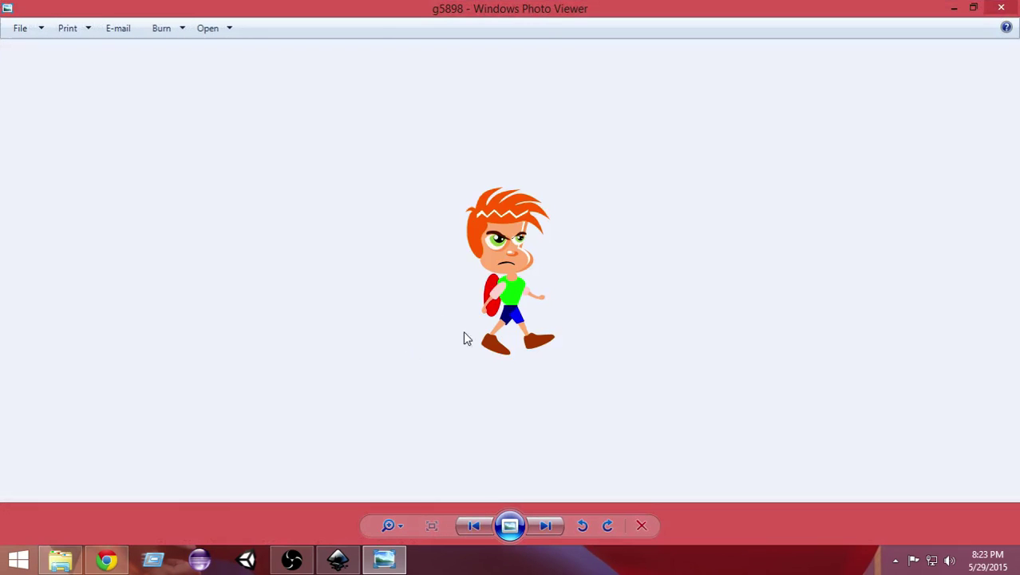
pyautogui.click(1002, 9)
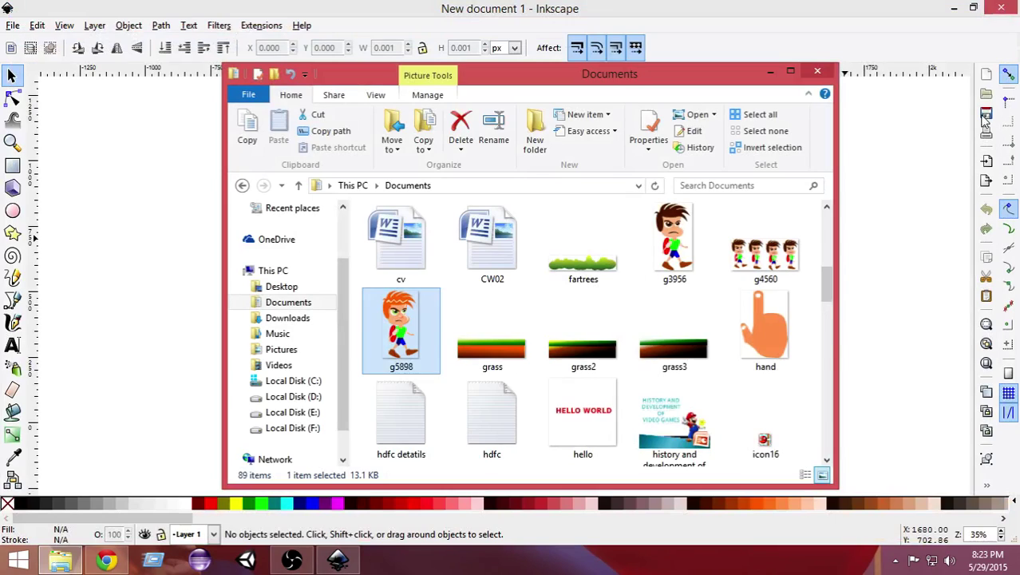
pyautogui.click(755, 327)
pyautogui.scroll(-2, 755, 326)
pyautogui.scroll(5, 755, 327)
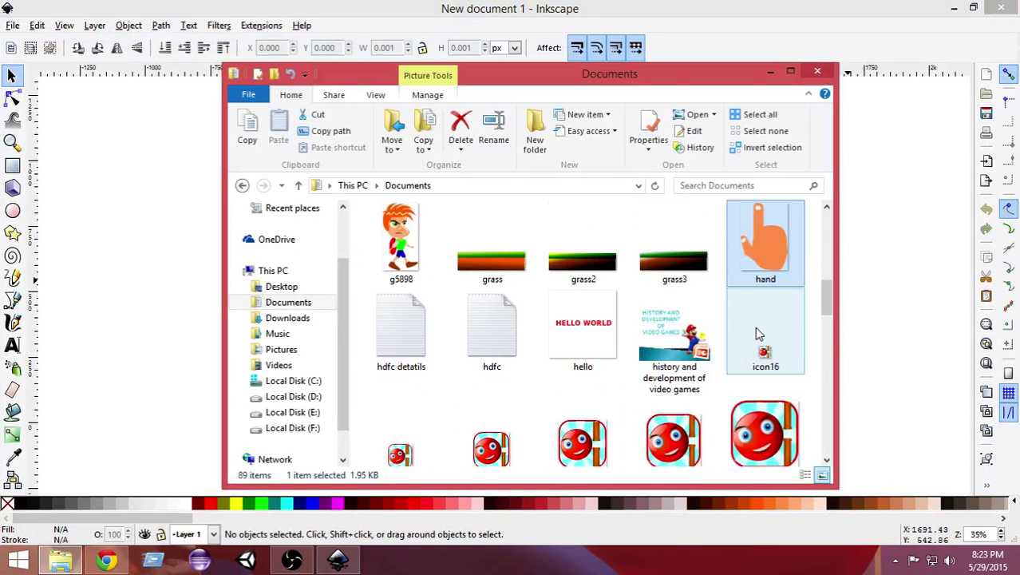
pyautogui.scroll(-2, 759, 334)
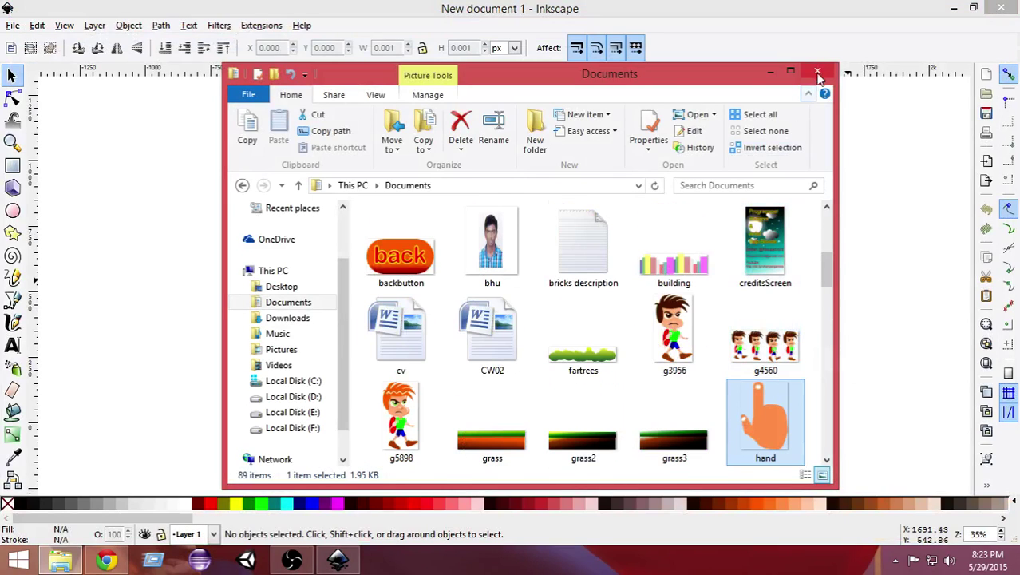
# Step: Draw a circle left of the page and fill it solid red (#FF0000)
pyautogui.click(769, 73)
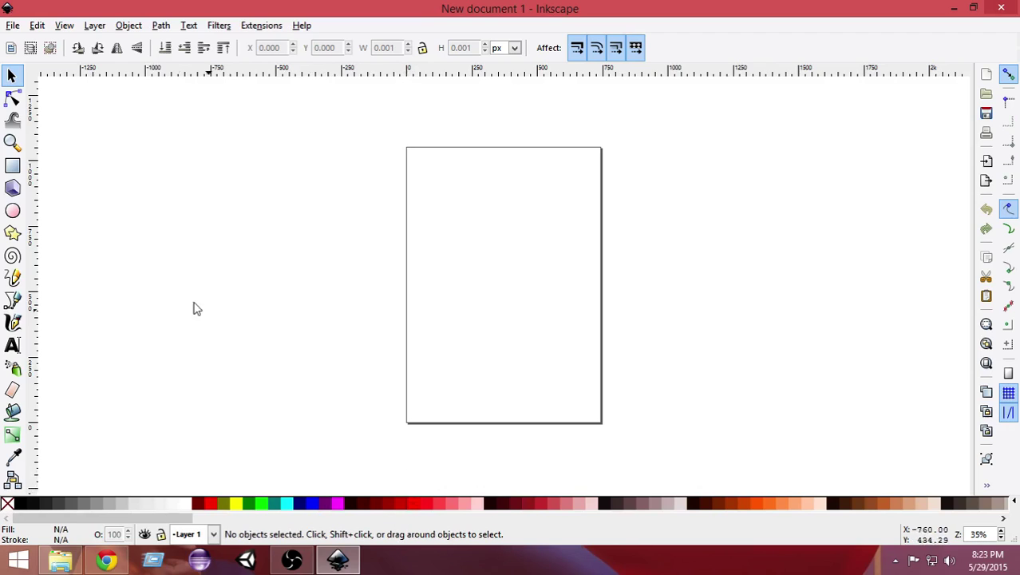
pyautogui.click(12, 212)
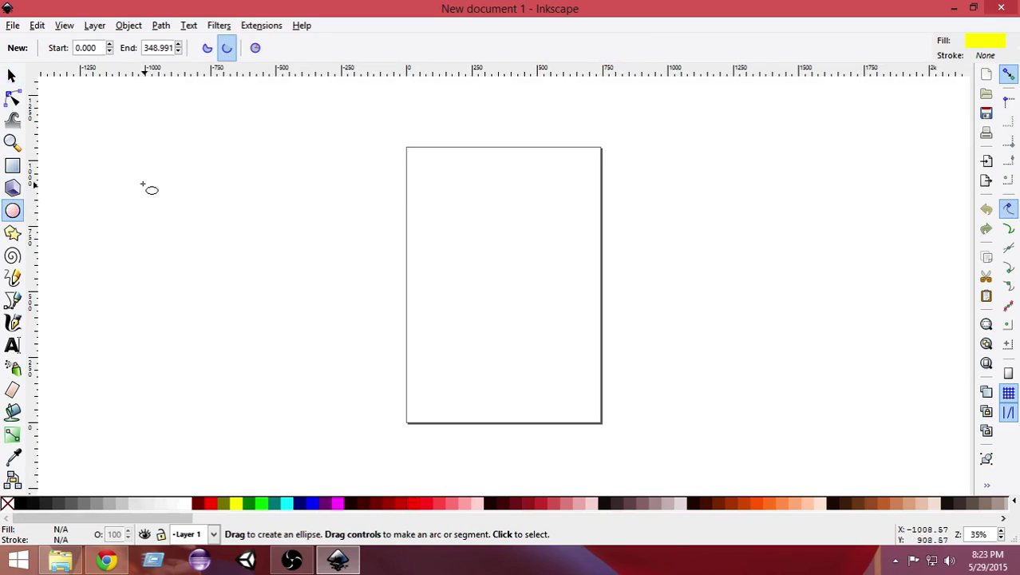
pyautogui.moveTo(146, 184); pyautogui.dragTo(300, 344)
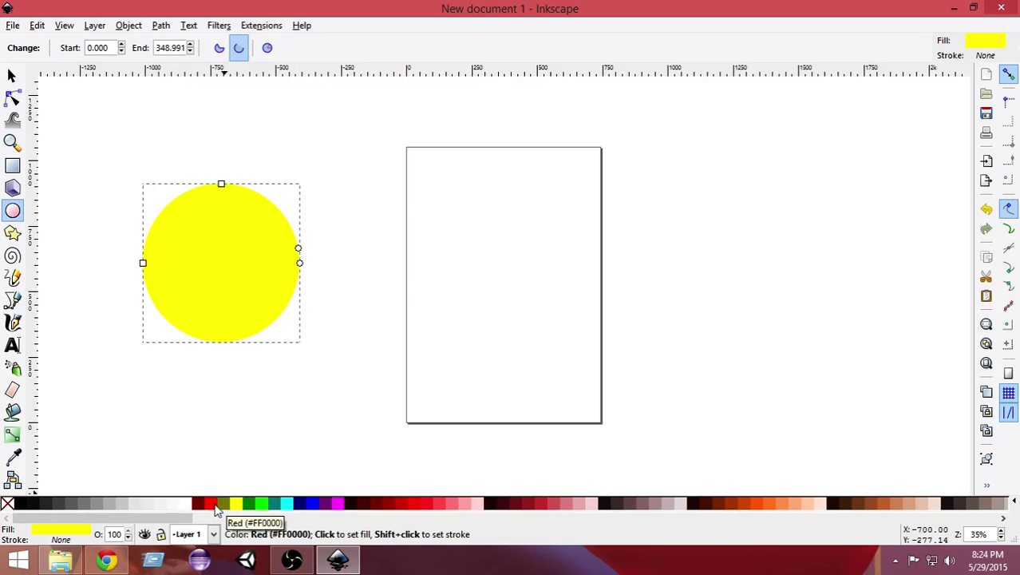
pyautogui.click(215, 508)
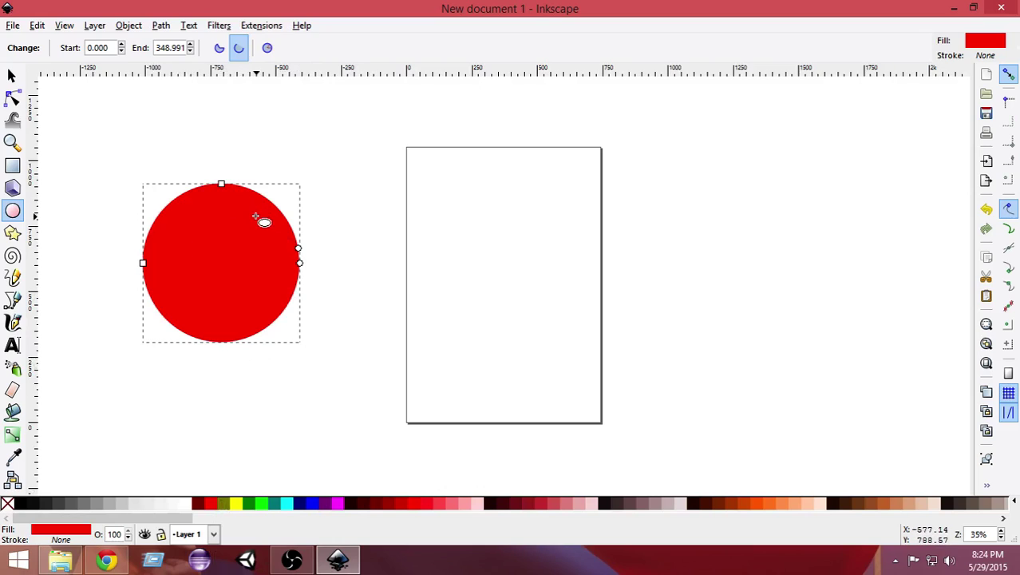
# Step: Give the red circle a radial gradient from its centre, fading to transparent, and select its end stop
pyautogui.click(12, 436)
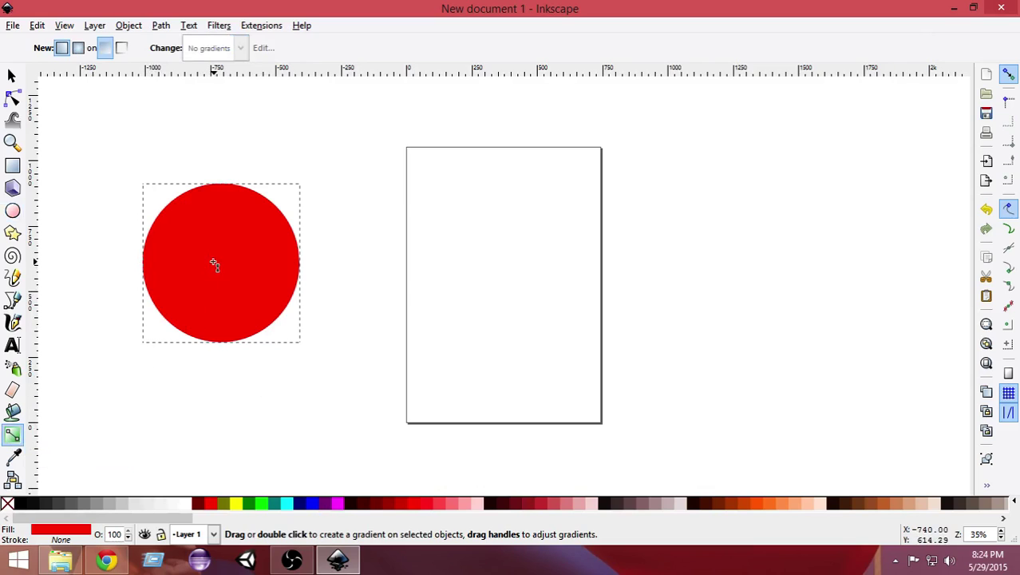
pyautogui.moveTo(214, 264); pyautogui.dragTo(320, 326)
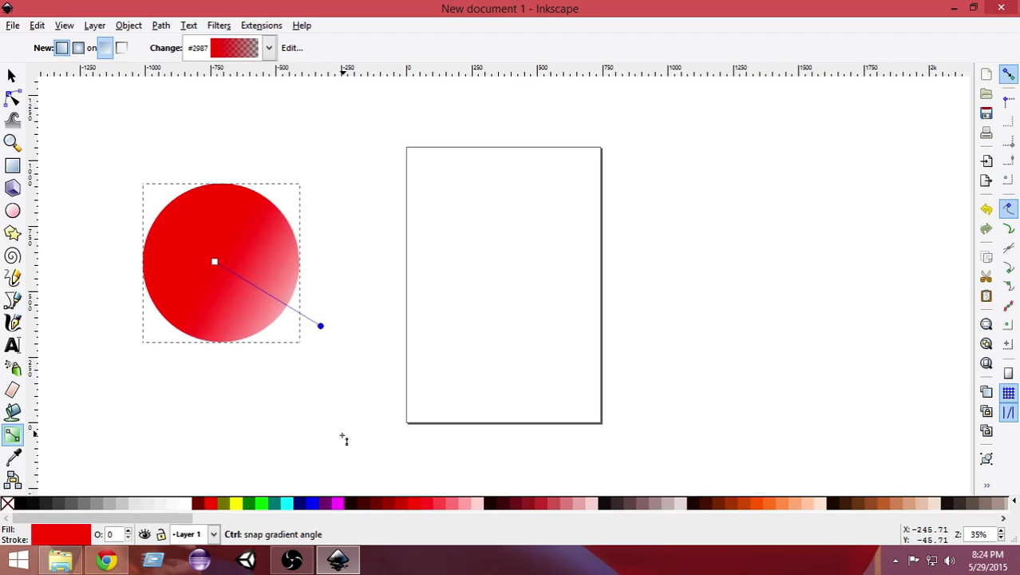
pyautogui.hotkey('ctrl', 'z')
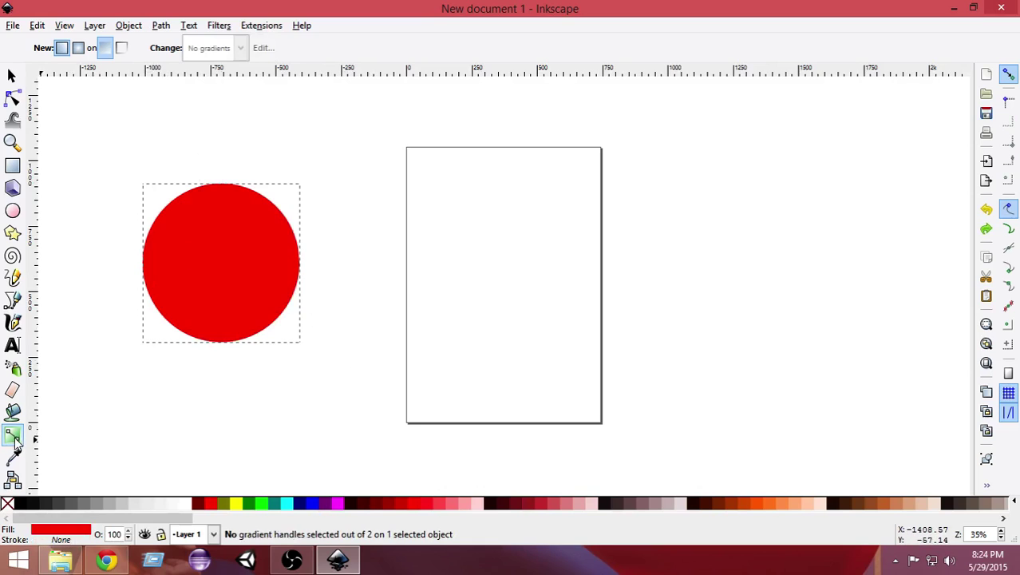
pyautogui.click(79, 49)
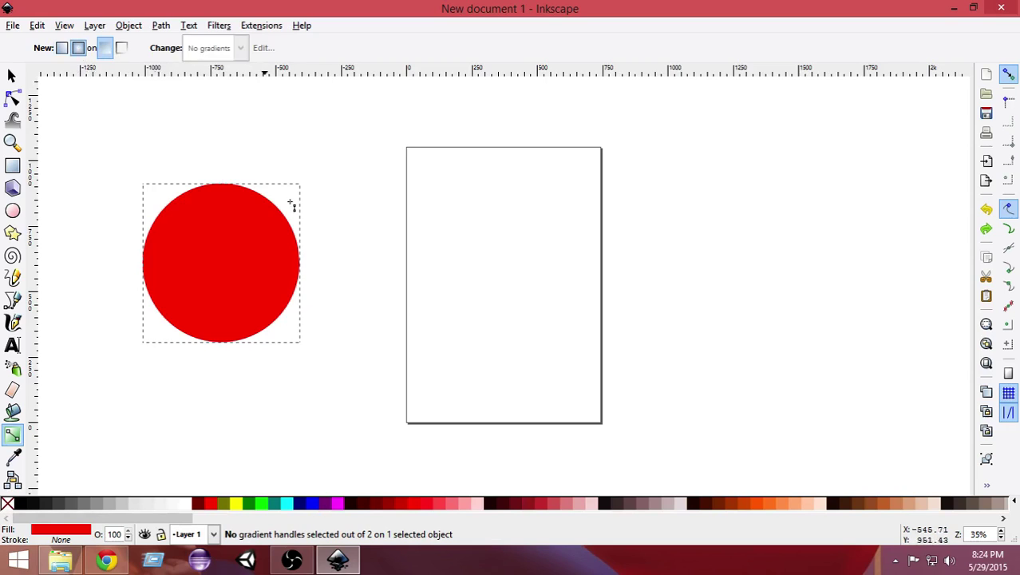
pyautogui.moveTo(213, 264); pyautogui.dragTo(353, 323)
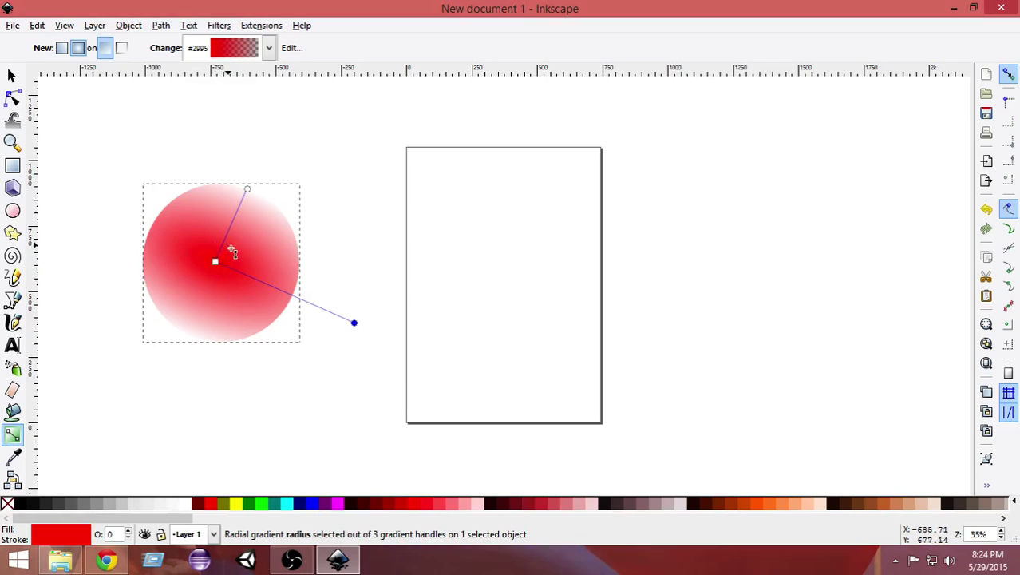
pyautogui.click(355, 324)
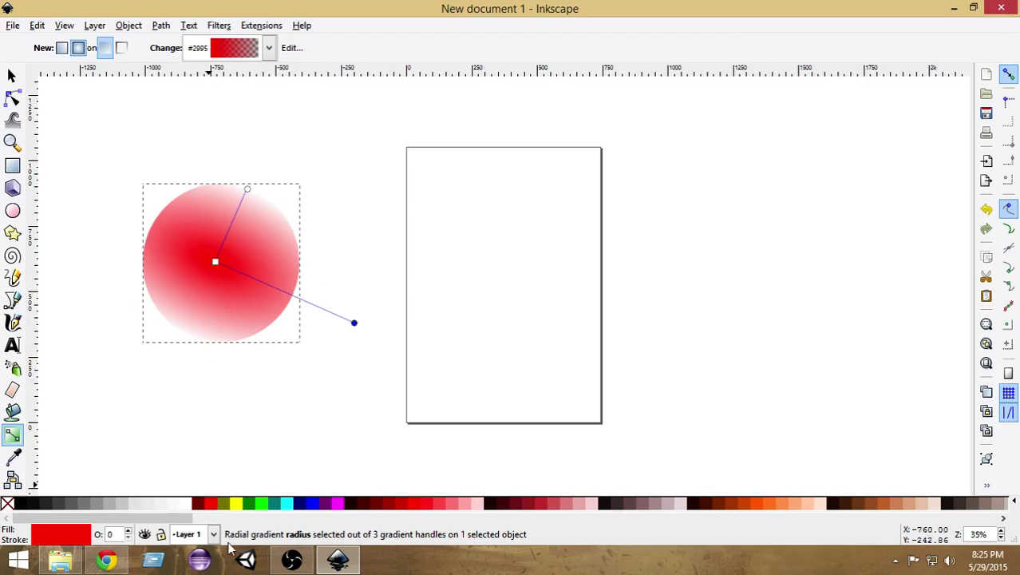
pyautogui.click(355, 324)
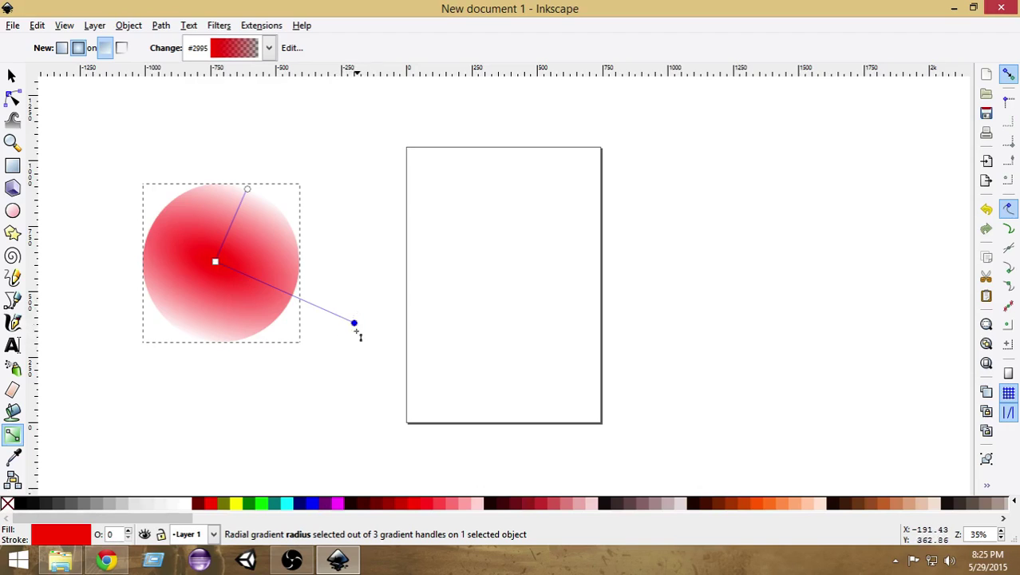
# Step: Make the outer gradient stop black and pull the radius handles in to the circle's edge
pyautogui.click(29, 501)
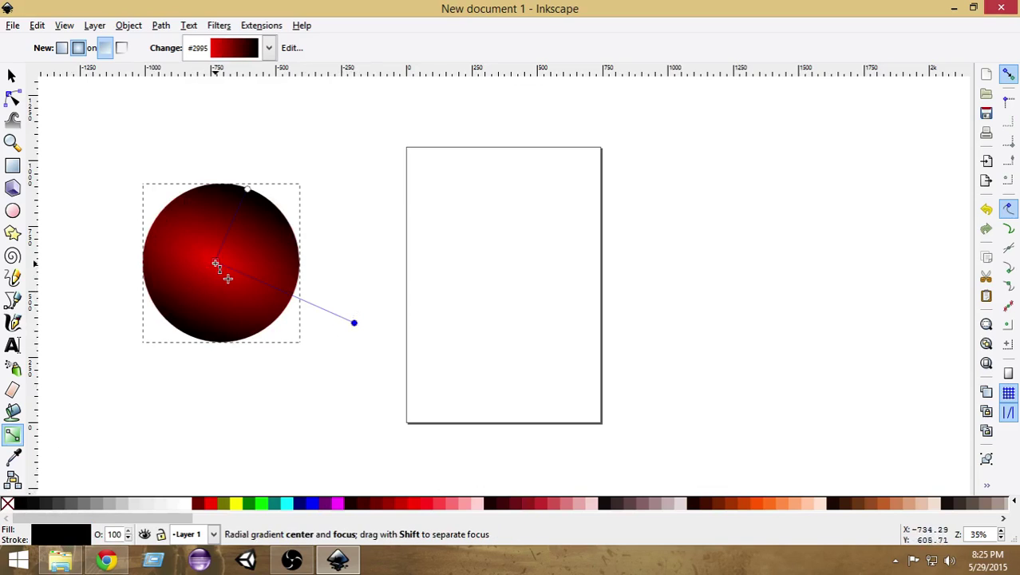
pyautogui.click(216, 264)
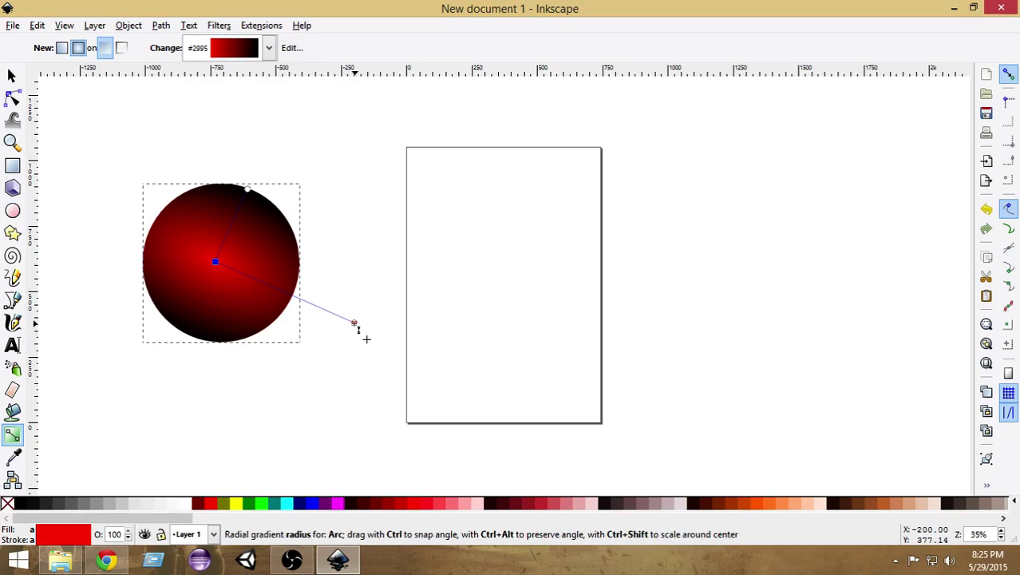
pyautogui.moveTo(355, 324); pyautogui.dragTo(320, 325)
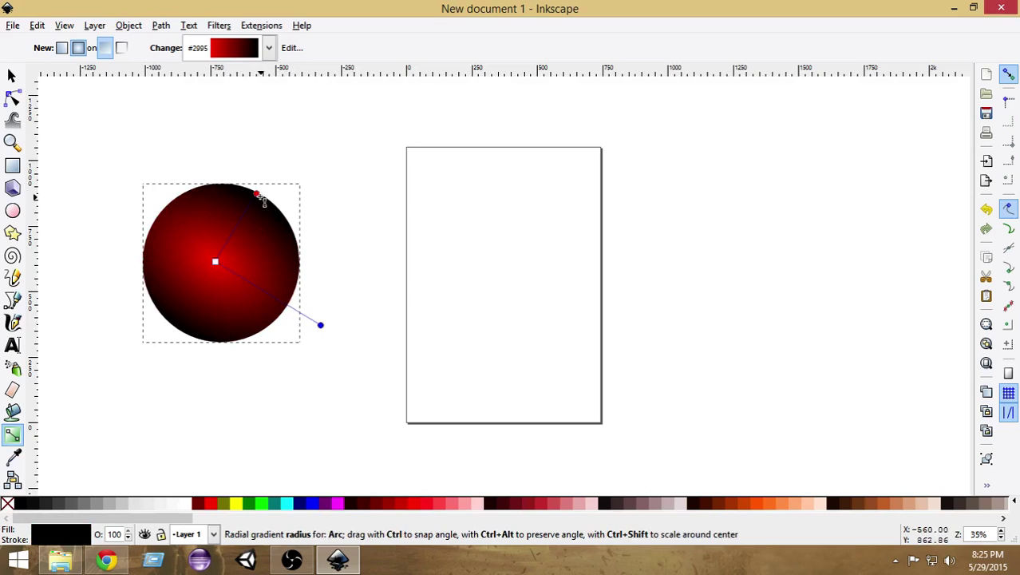
pyautogui.moveTo(259, 195); pyautogui.dragTo(281, 197)
pyautogui.moveTo(319, 357); pyautogui.dragTo(303, 345)
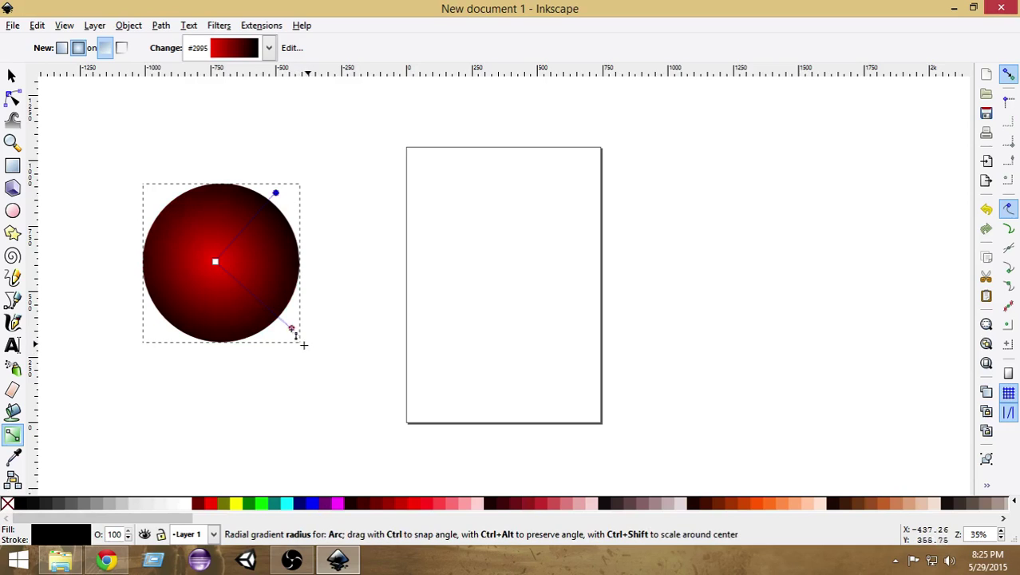
# Step: Move the gradient centre so the red glow sits at the circle's upper left
pyautogui.click(312, 322)
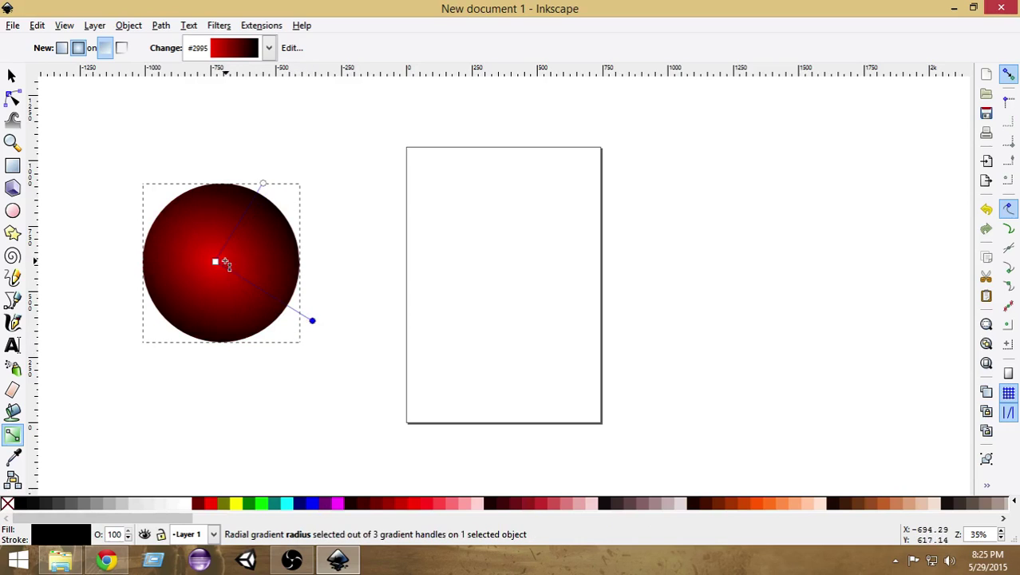
pyautogui.click(216, 263)
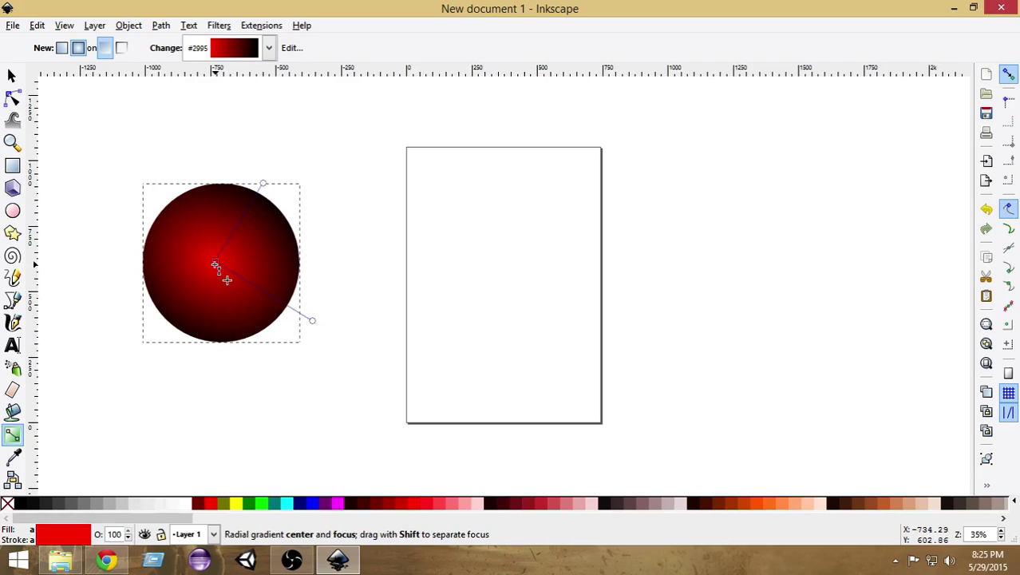
pyautogui.moveTo(224, 273); pyautogui.dragTo(199, 236)
pyautogui.moveTo(184, 258)
pyautogui.mouseDown()
pyautogui.moveTo(160, 284)
pyautogui.moveTo(170, 313)
pyautogui.moveTo(248, 315)
pyautogui.moveTo(277, 272)
pyautogui.moveTo(269, 235)
pyautogui.moveTo(198, 234)
pyautogui.moveTo(187, 266)
pyautogui.moveTo(177, 246)
pyautogui.mouseUp()
# Step: Add an intermediate stop to the gradient and move it nearer the centre
pyautogui.click(350, 385)
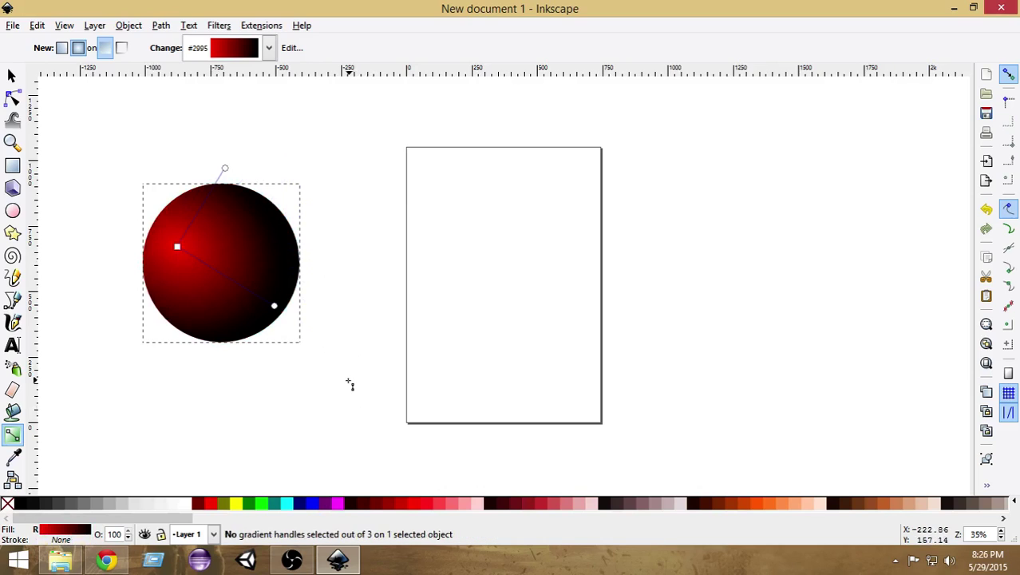
pyautogui.click(176, 247)
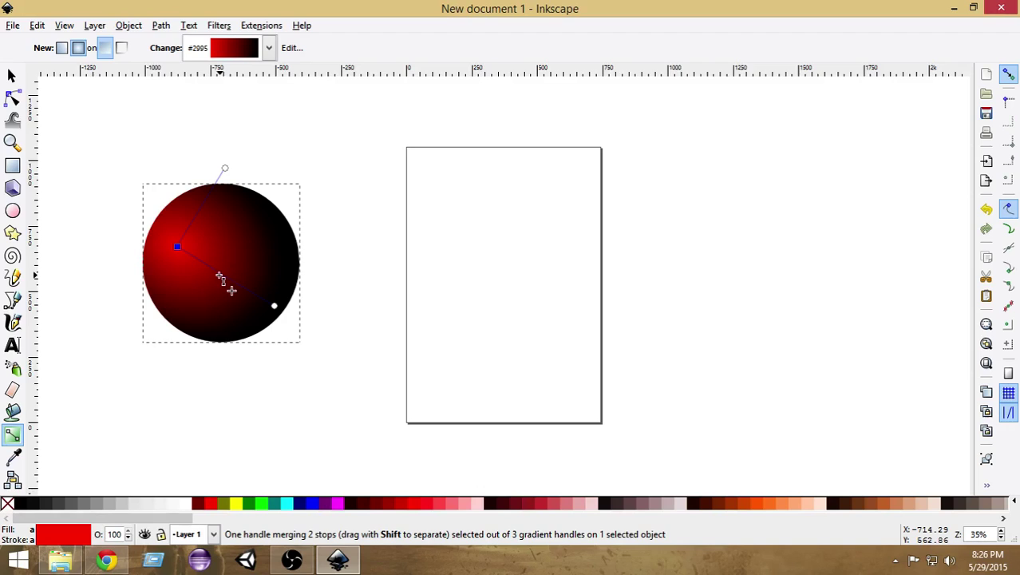
pyautogui.doubleClick(222, 275)
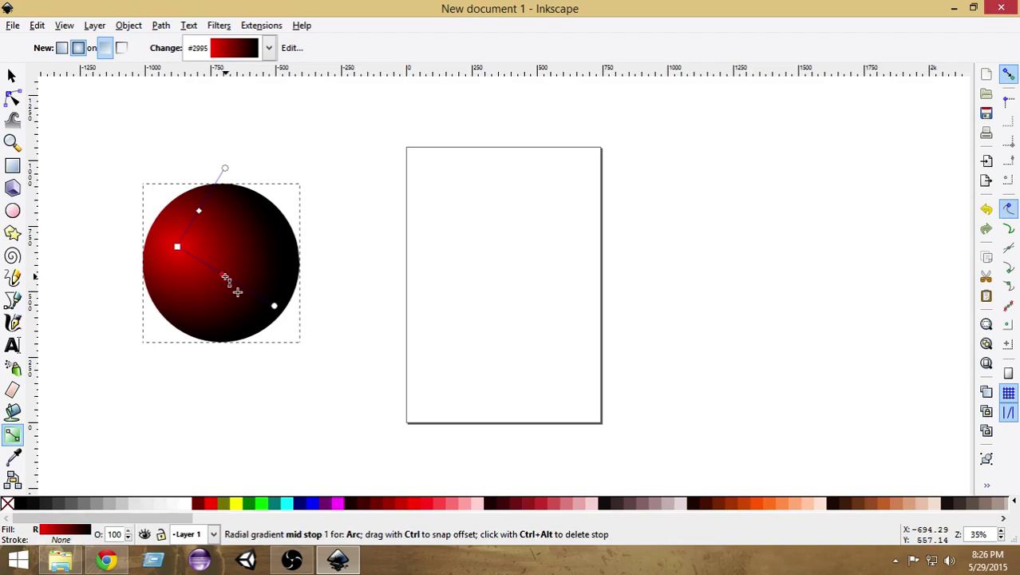
pyautogui.moveTo(222, 276)
pyautogui.mouseDown()
pyautogui.moveTo(191, 265)
pyautogui.moveTo(230, 285)
pyautogui.moveTo(197, 262)
pyautogui.moveTo(210, 268)
pyautogui.mouseUp()
# Step: Colour the centre stop orange-red and spread the orange area outward, fine-tuning the handles
pyautogui.click(178, 248)
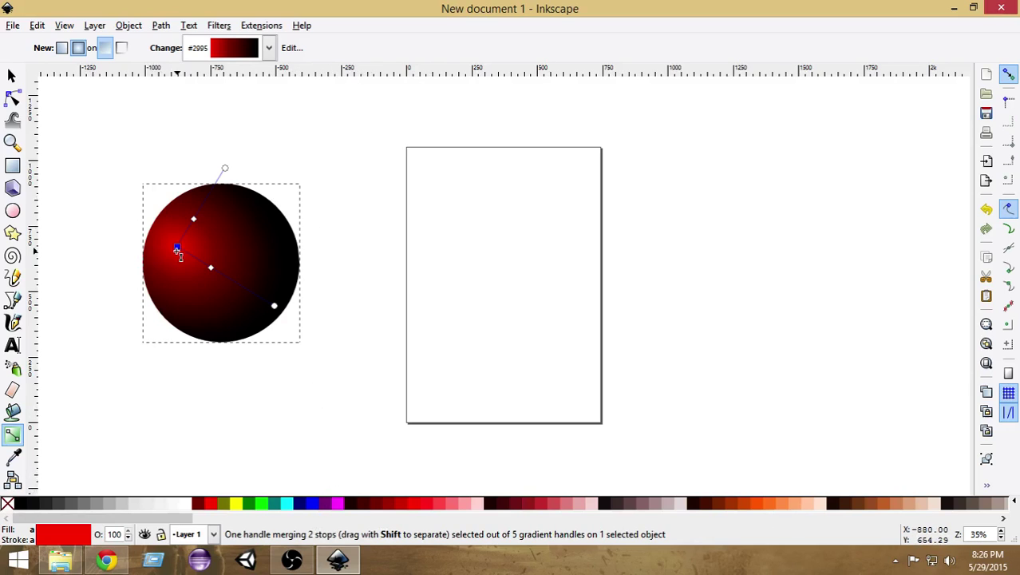
pyautogui.click(754, 505)
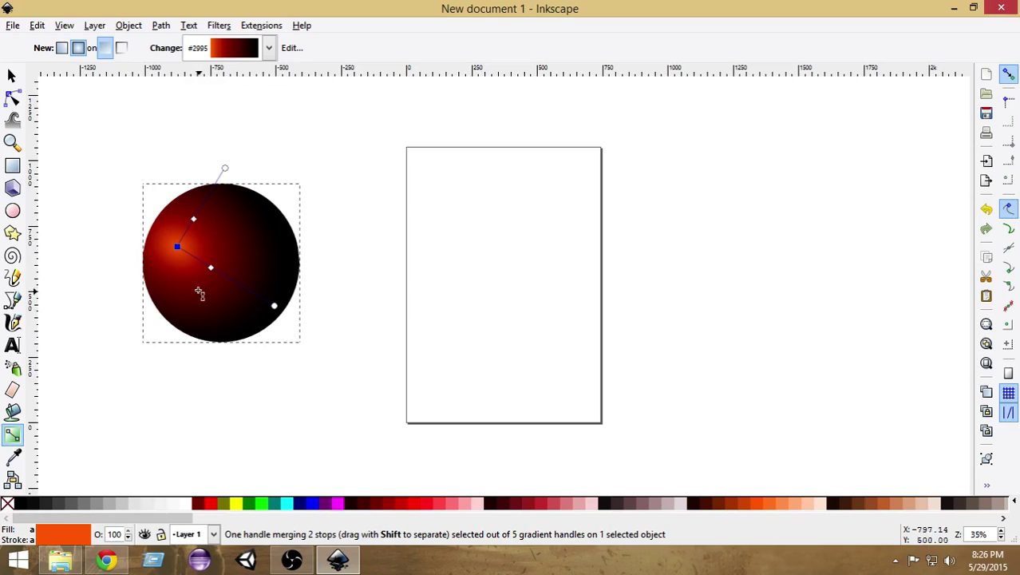
pyautogui.moveTo(209, 271); pyautogui.dragTo(276, 323)
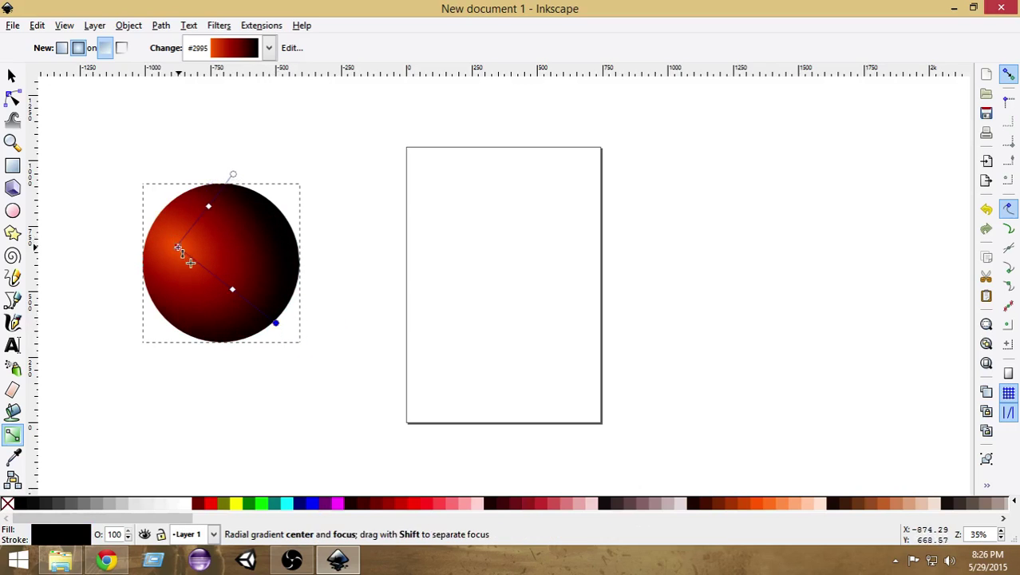
pyautogui.moveTo(238, 294)
pyautogui.mouseDown()
pyautogui.moveTo(230, 289)
pyautogui.moveTo(252, 311)
pyautogui.moveTo(237, 290)
pyautogui.mouseUp()
pyautogui.moveTo(177, 246)
pyautogui.mouseDown()
pyautogui.moveTo(189, 245)
pyautogui.moveTo(180, 242)
pyautogui.mouseUp()
pyautogui.moveTo(278, 320)
pyautogui.mouseDown()
pyautogui.moveTo(251, 305)
pyautogui.moveTo(271, 323)
pyautogui.mouseUp()
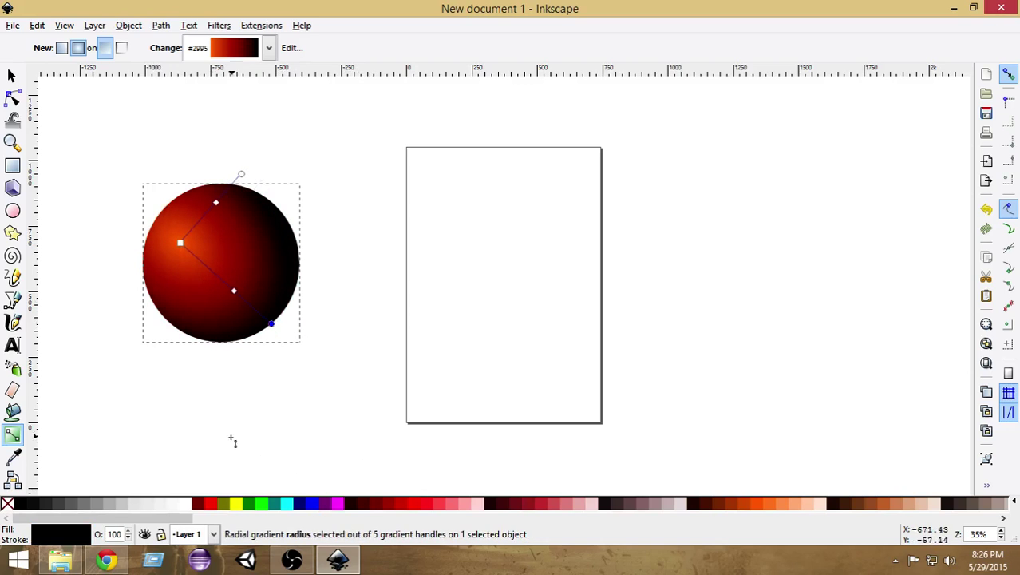
pyautogui.press('Escape')
pyautogui.press('Escape')
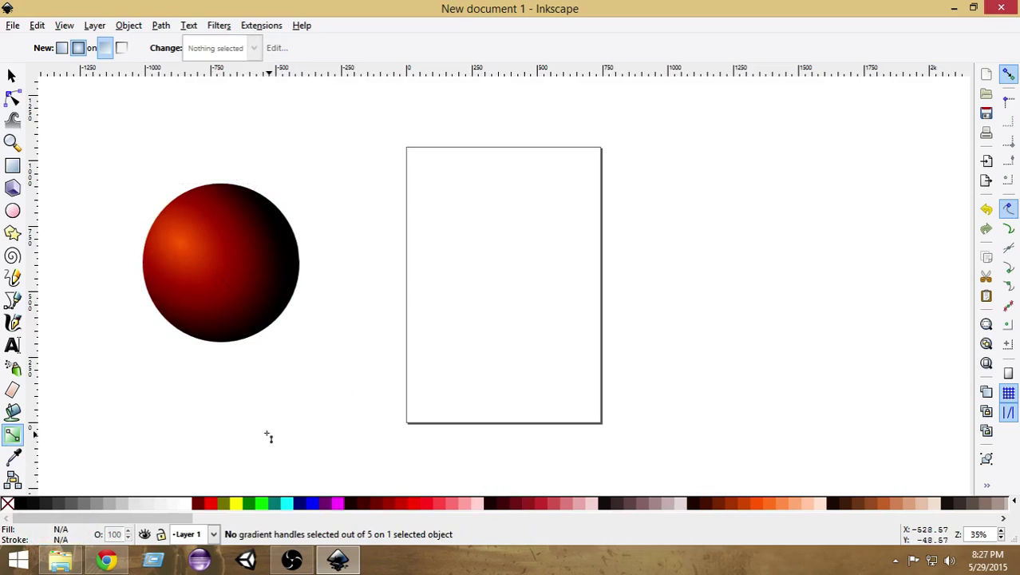
# Step: Draw a second circle right of the page and fill it blue (#0000FF)
pyautogui.click(13, 210)
pyautogui.moveTo(656, 183); pyautogui.dragTo(836, 364)
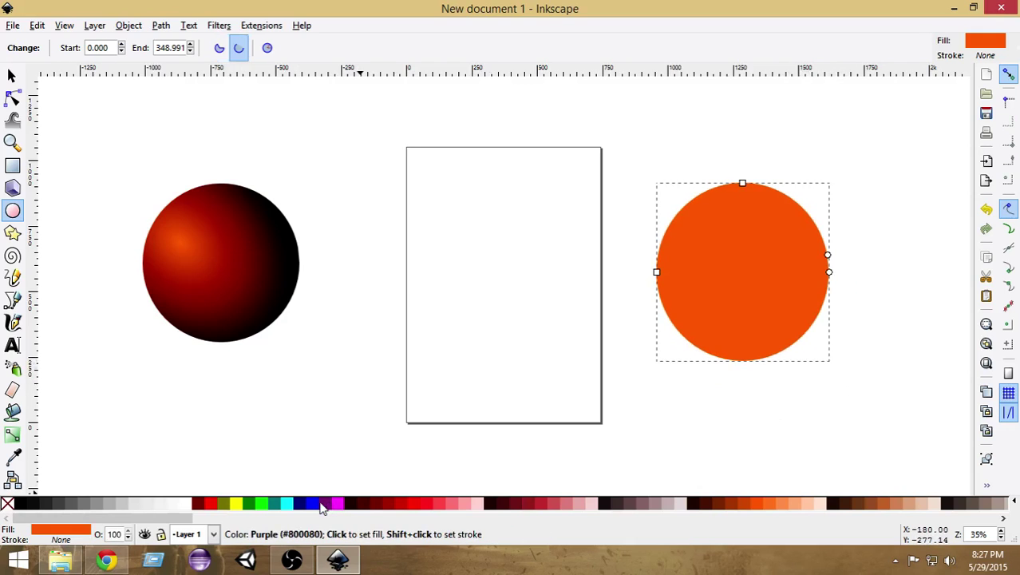
pyautogui.click(313, 505)
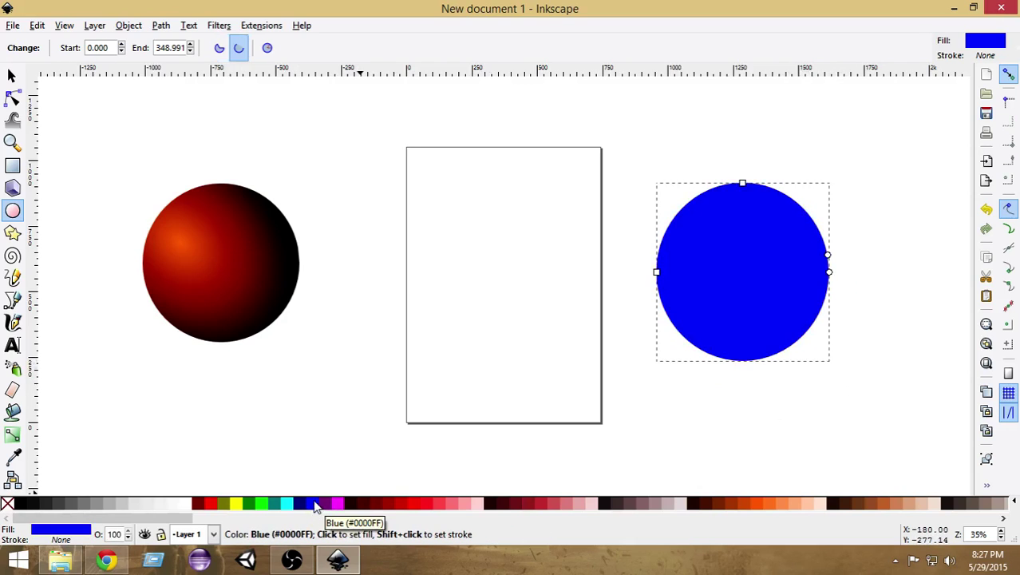
pyautogui.click(13, 435)
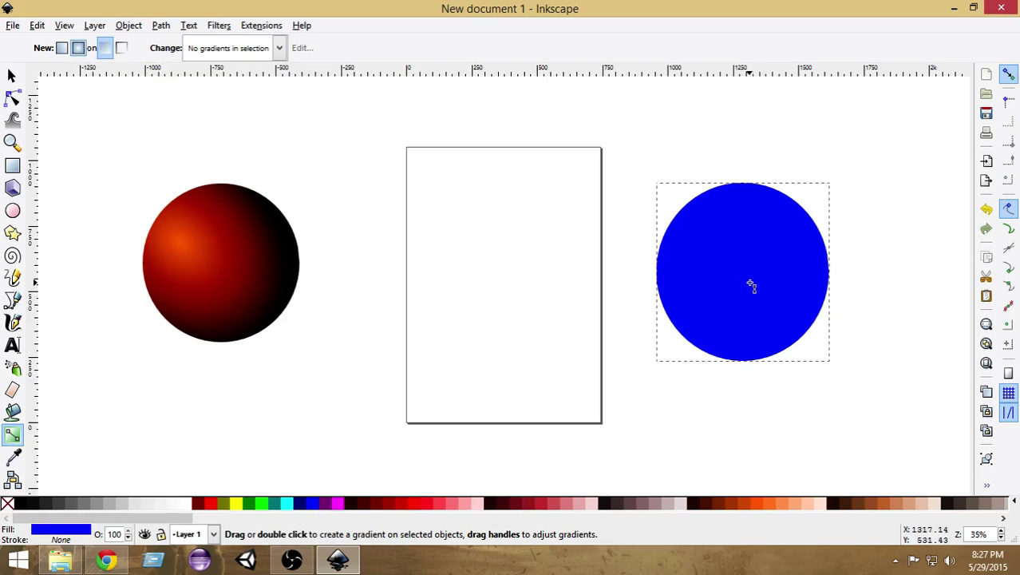
# Step: Give the blue circle a radial gradient to black, centre moved up-left and radius shrunk
pyautogui.moveTo(736, 268); pyautogui.dragTo(866, 364)
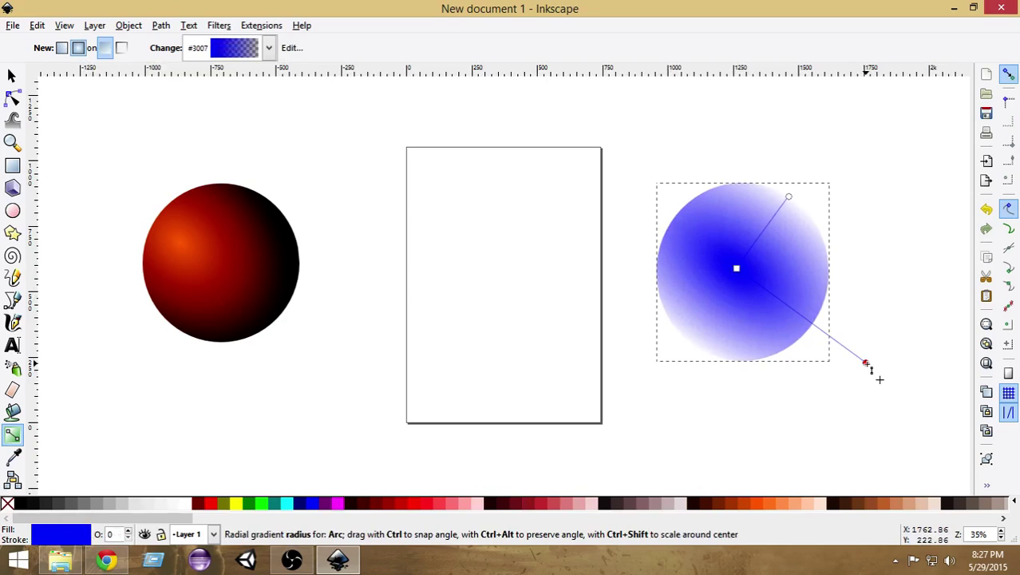
pyautogui.click(20, 503)
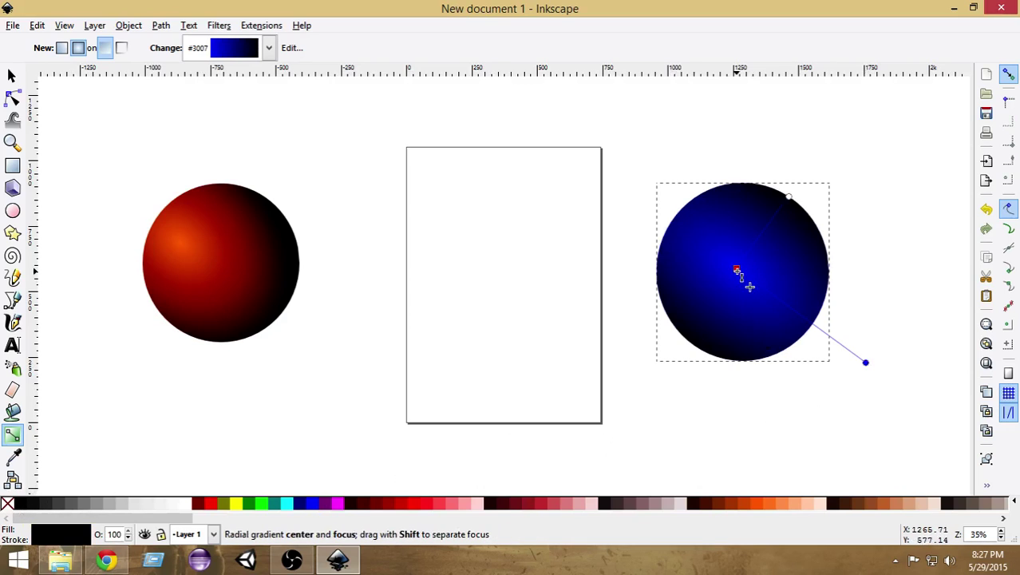
pyautogui.moveTo(738, 271); pyautogui.dragTo(695, 238)
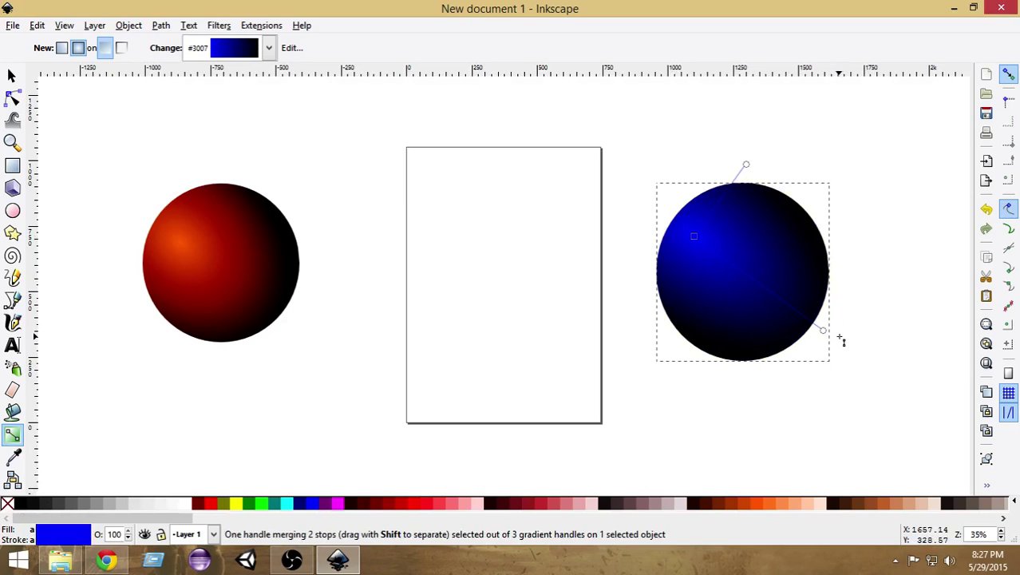
pyautogui.moveTo(827, 335); pyautogui.dragTo(795, 313)
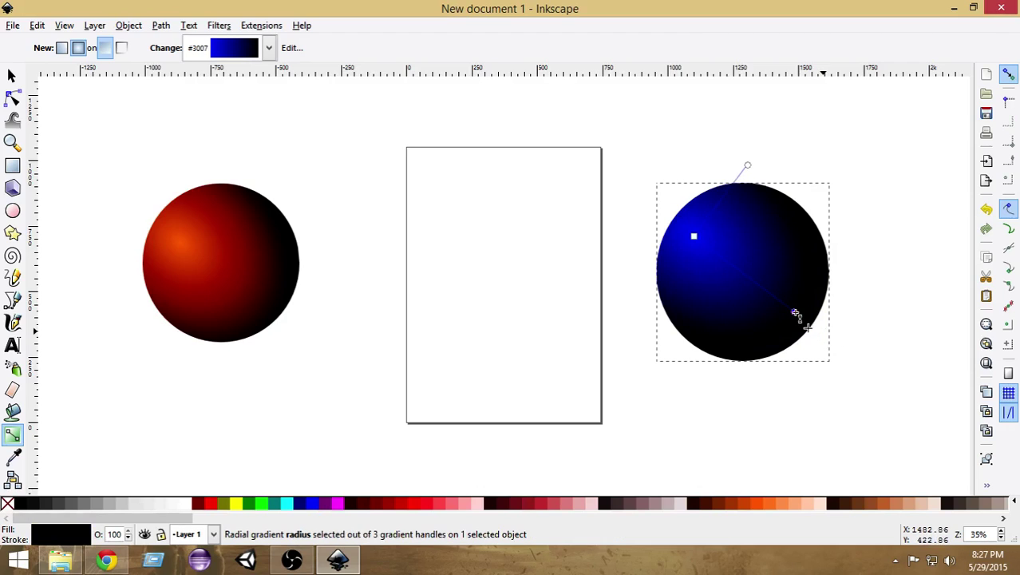
pyautogui.click(730, 263)
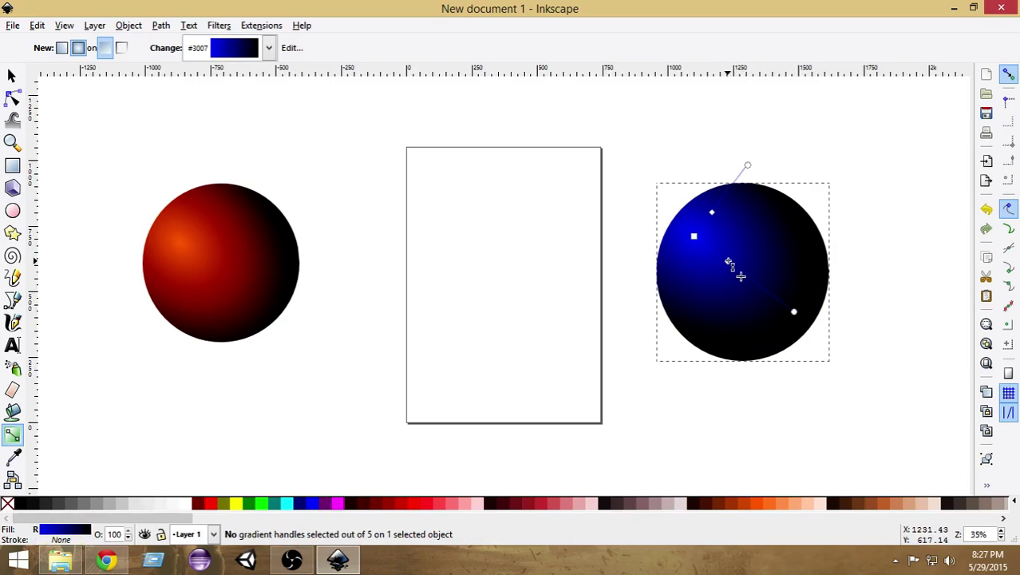
pyautogui.moveTo(761, 289); pyautogui.dragTo(723, 257)
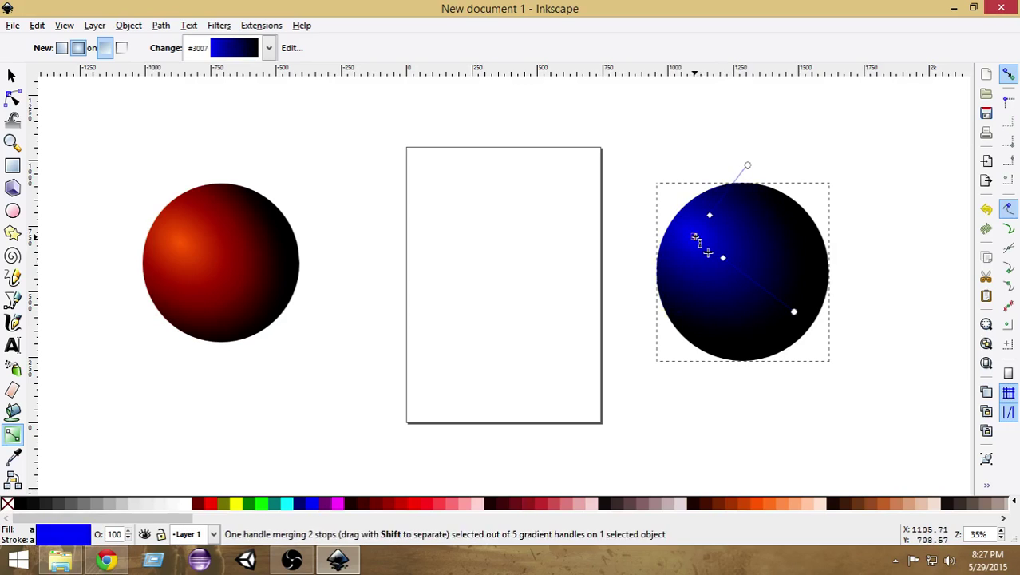
# Step: Make the centre stop white and drag the mid and outer stops to reshape the highlight
pyautogui.click(190, 505)
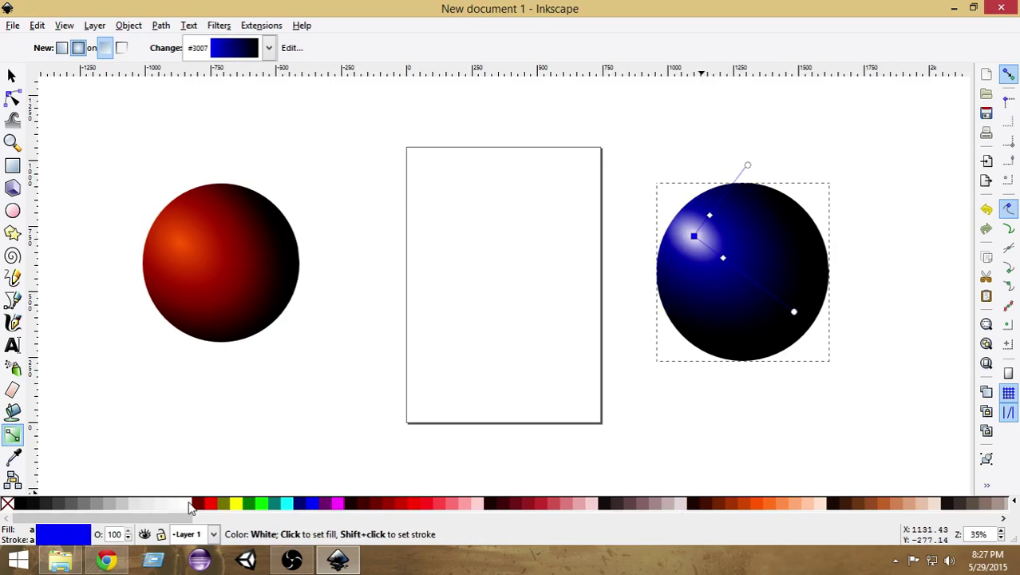
pyautogui.moveTo(723, 258); pyautogui.dragTo(744, 267)
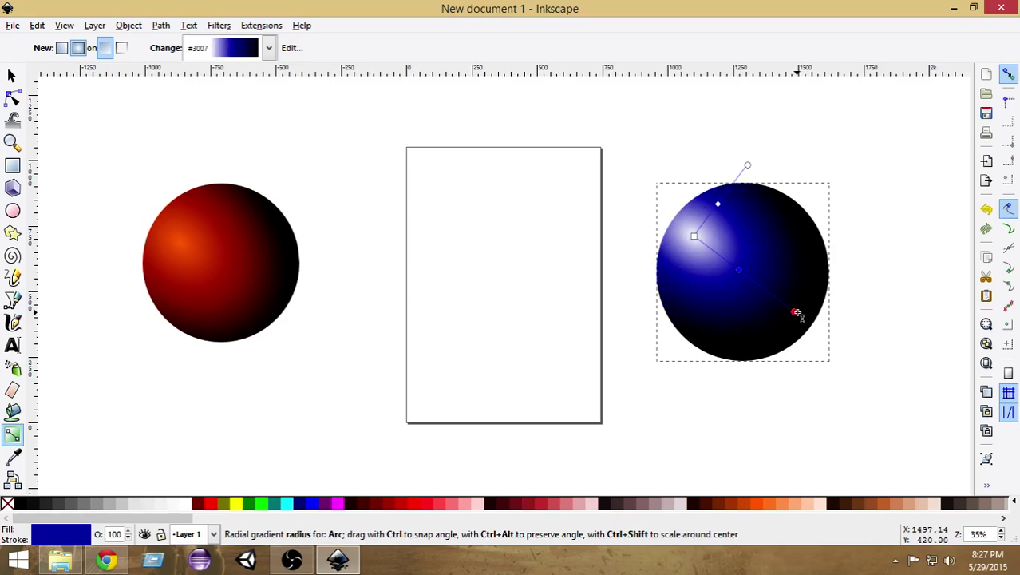
pyautogui.moveTo(795, 311); pyautogui.dragTo(734, 286)
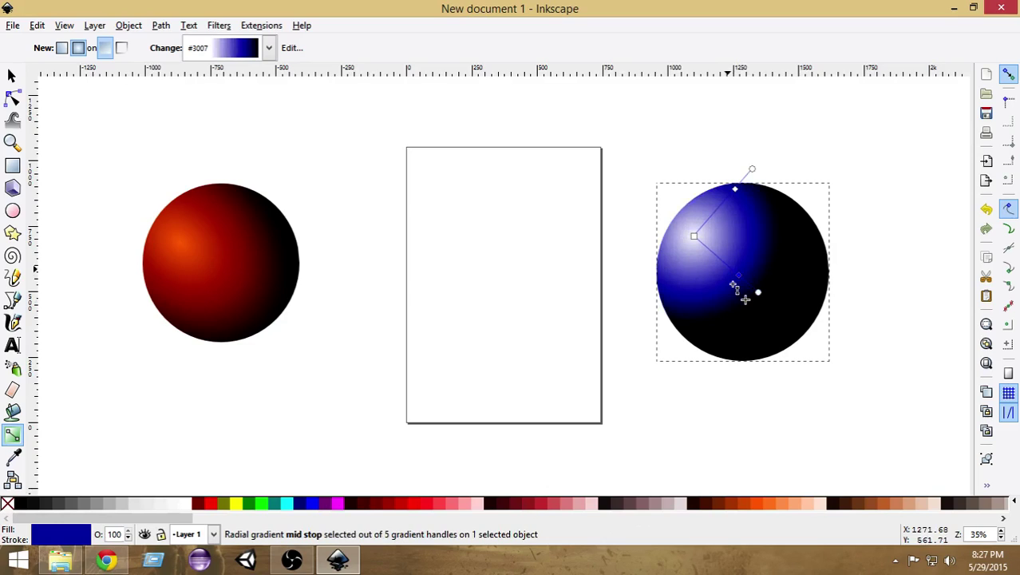